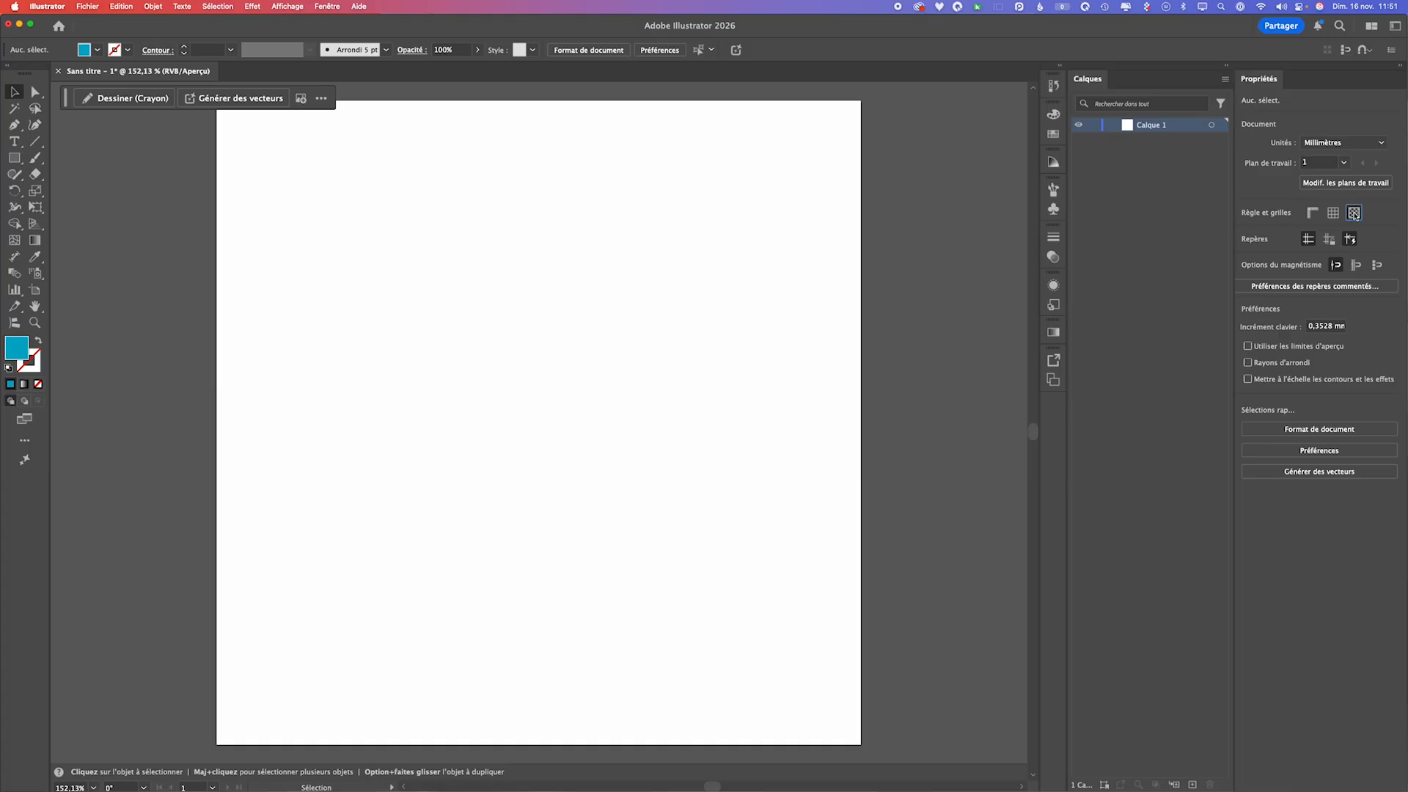
- Show the transparency grid behind the empty artboard and hide it again
left_click(1354, 213)
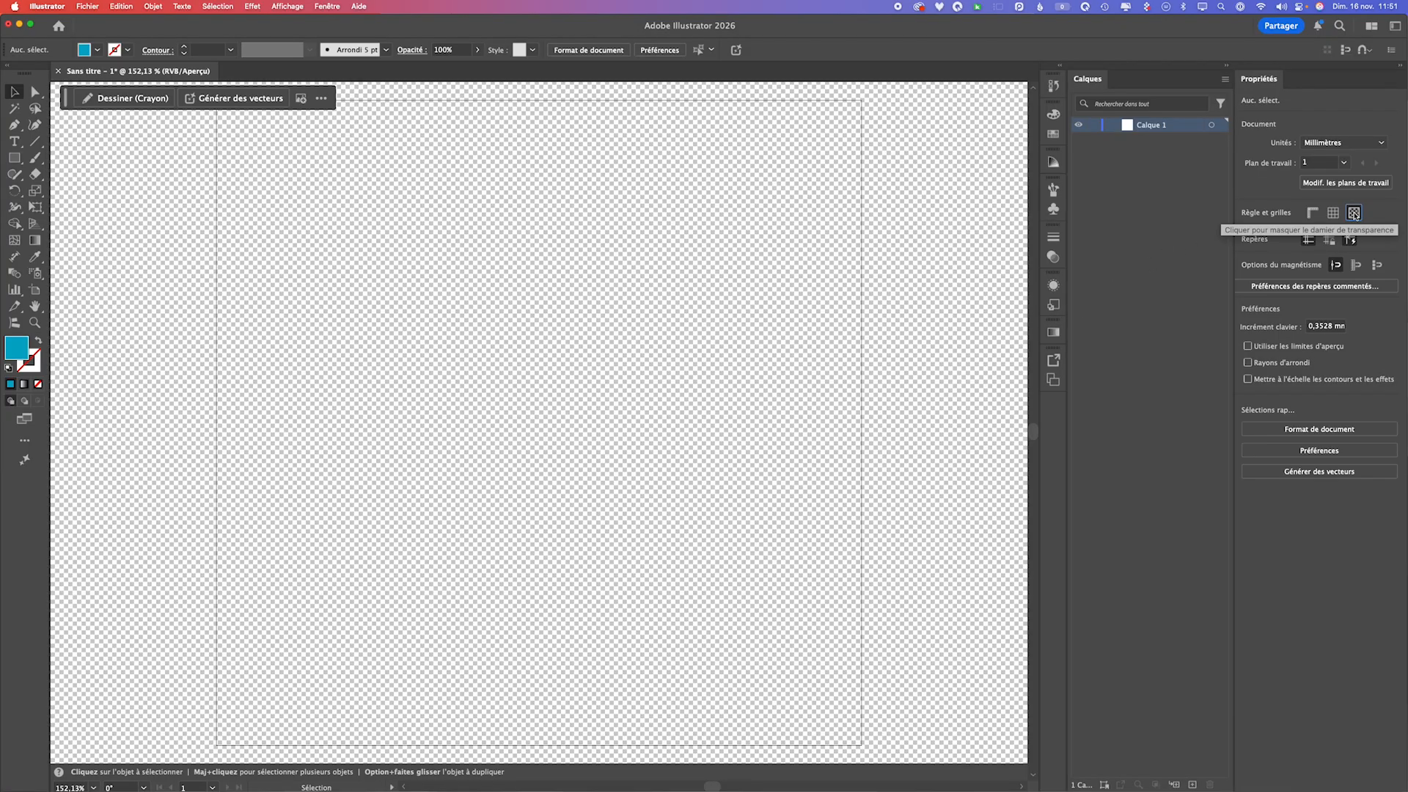
left_click(1353, 213)
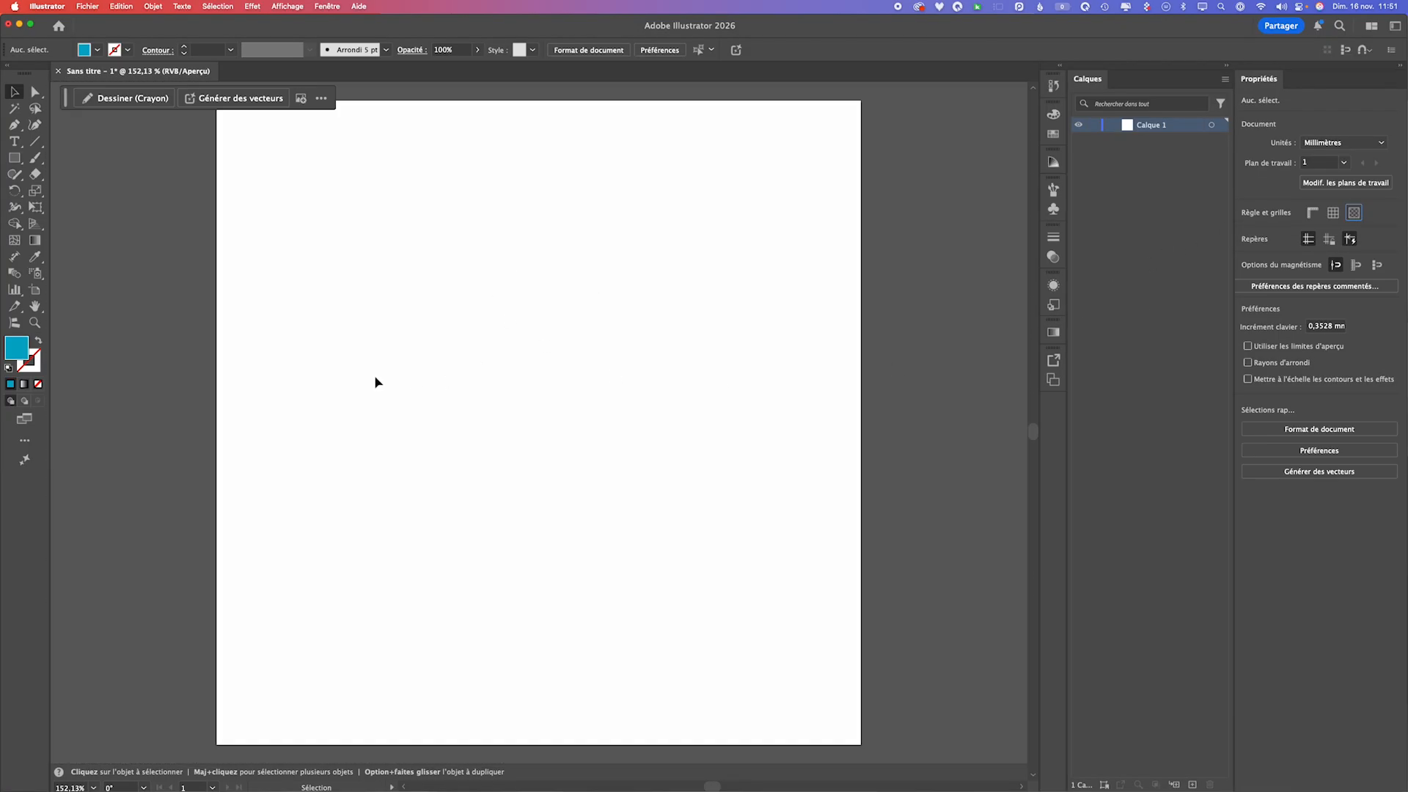
- Set the artboard's background to the yellow colour f4c708
left_click(36, 291)
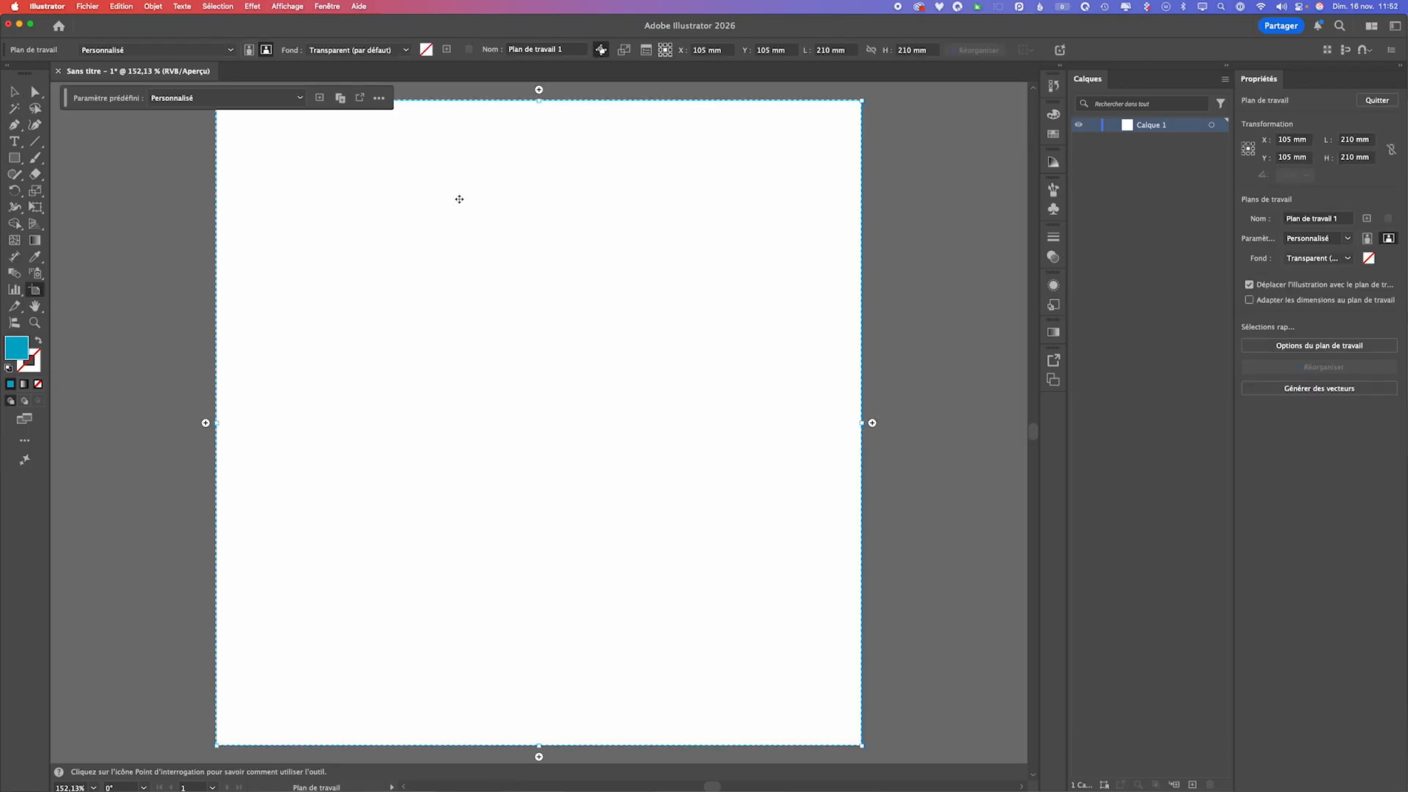
left_click(426, 50)
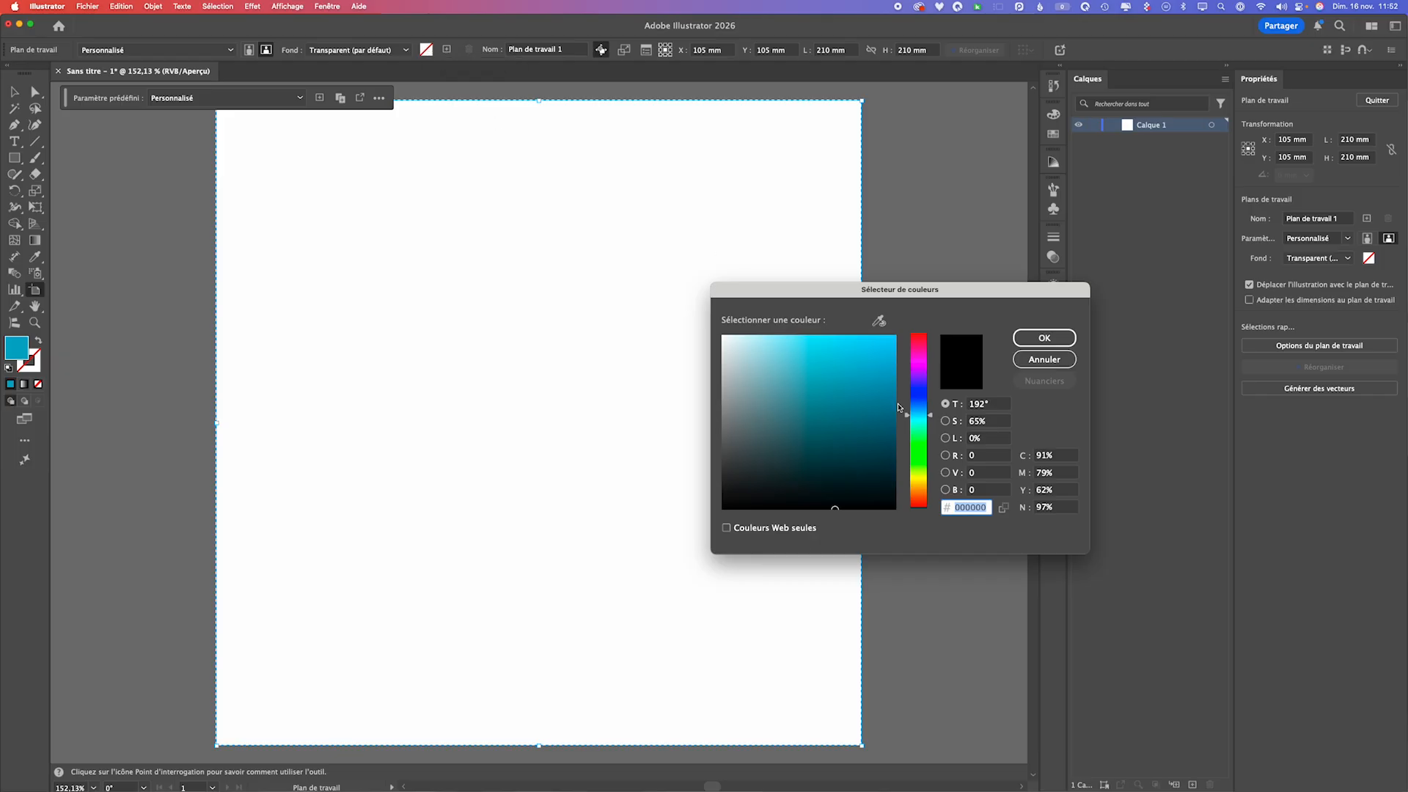
left_click(920, 486)
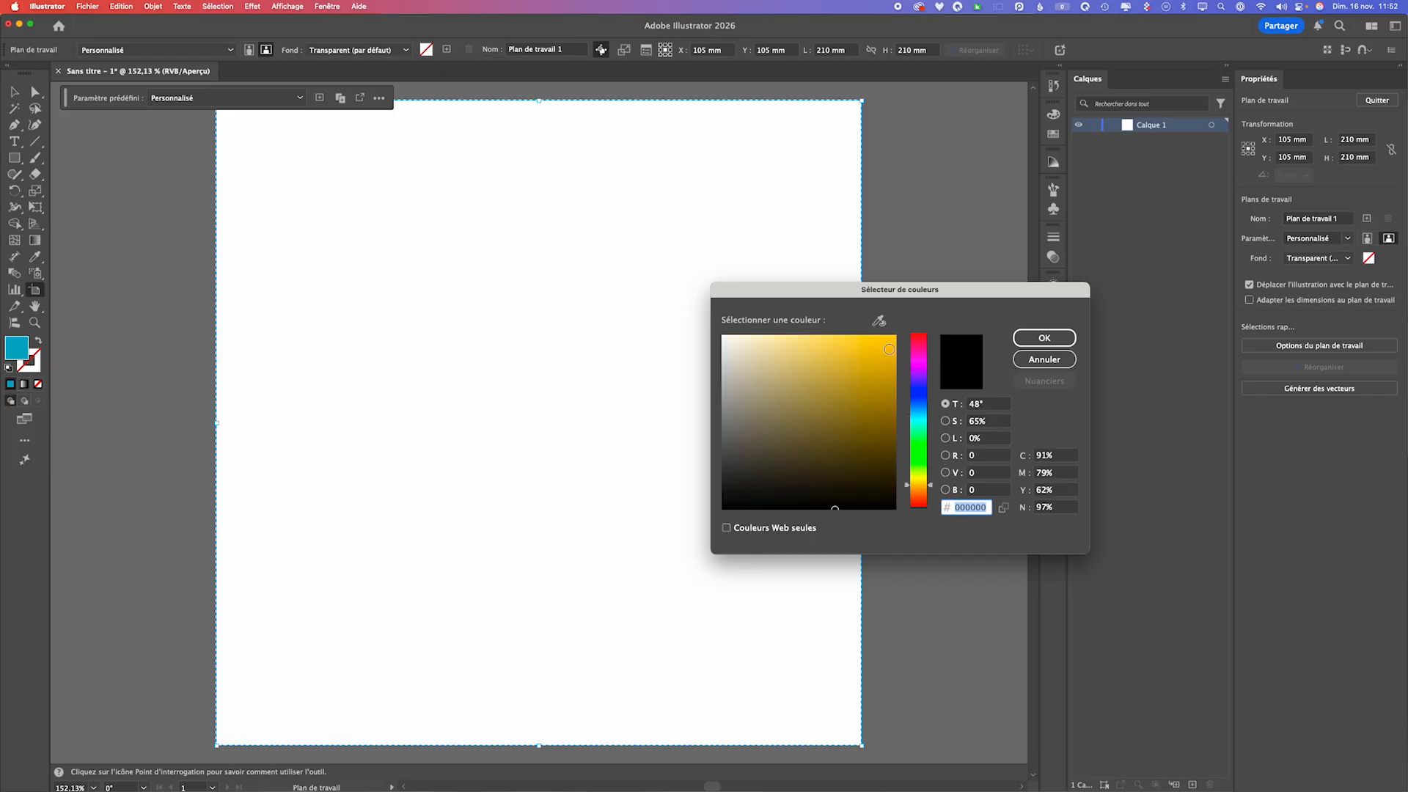
type("eac00f")
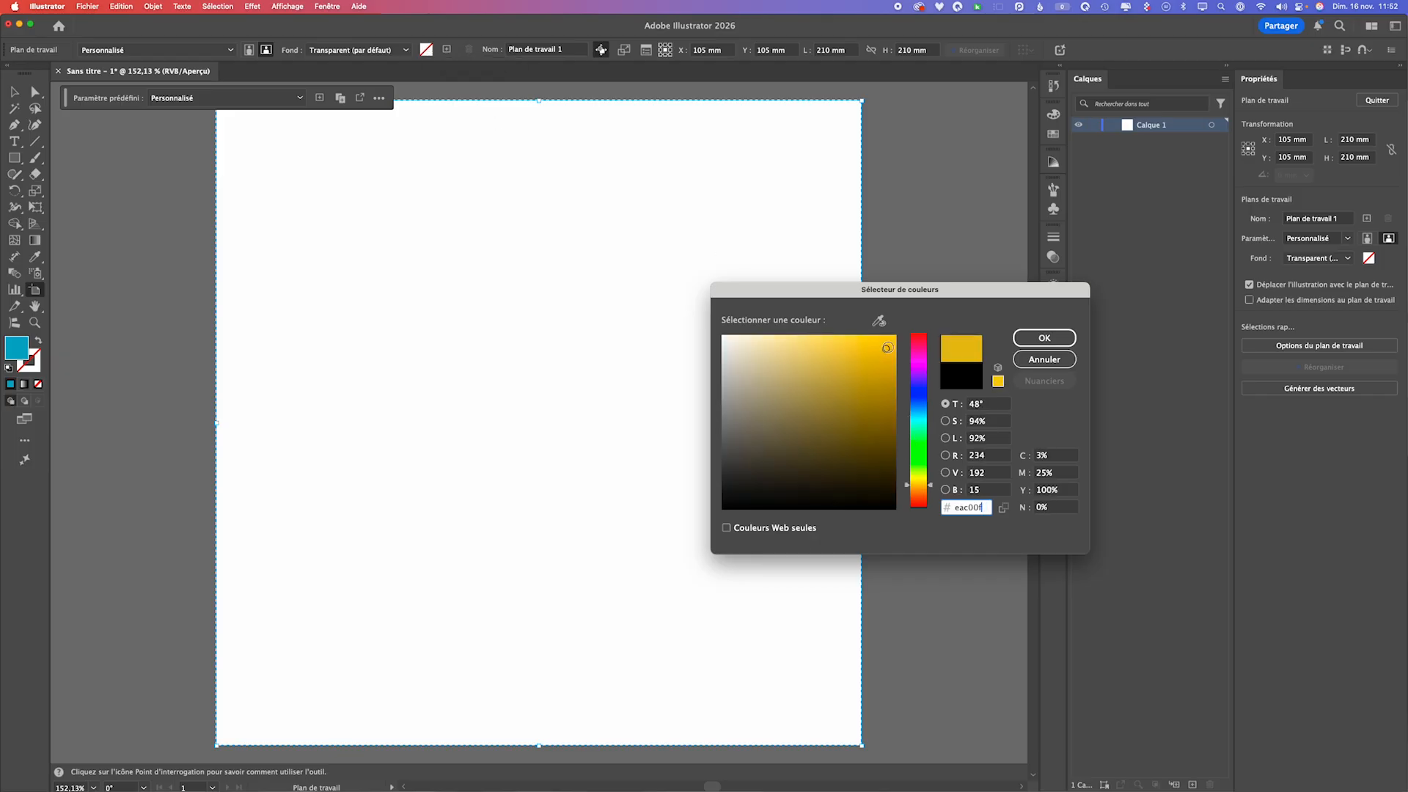
left_click_drag(887, 347, 891, 342)
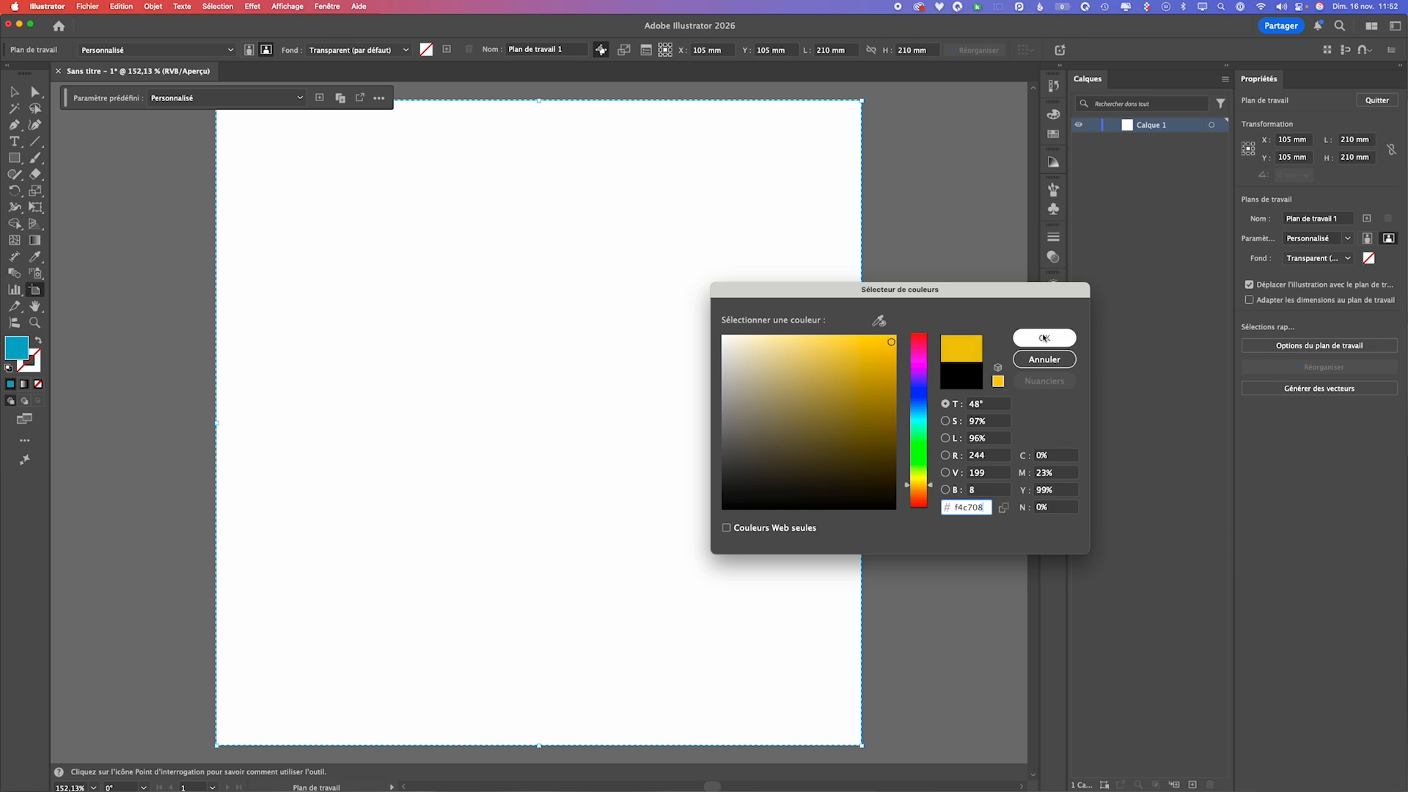
left_click(1044, 338)
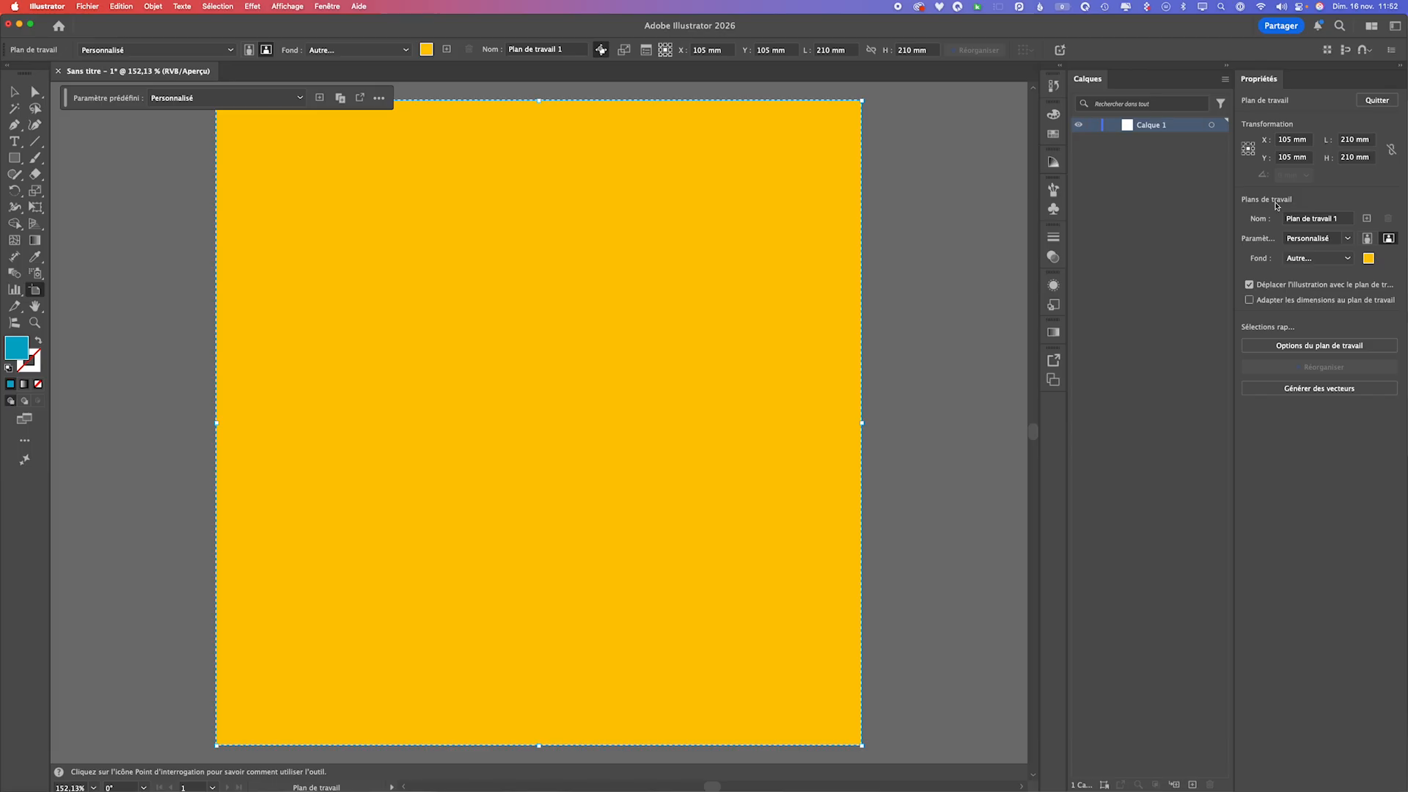
- Set the artboard's background to the orange colour f2990a and leave artboard editing
left_click(1368, 259)
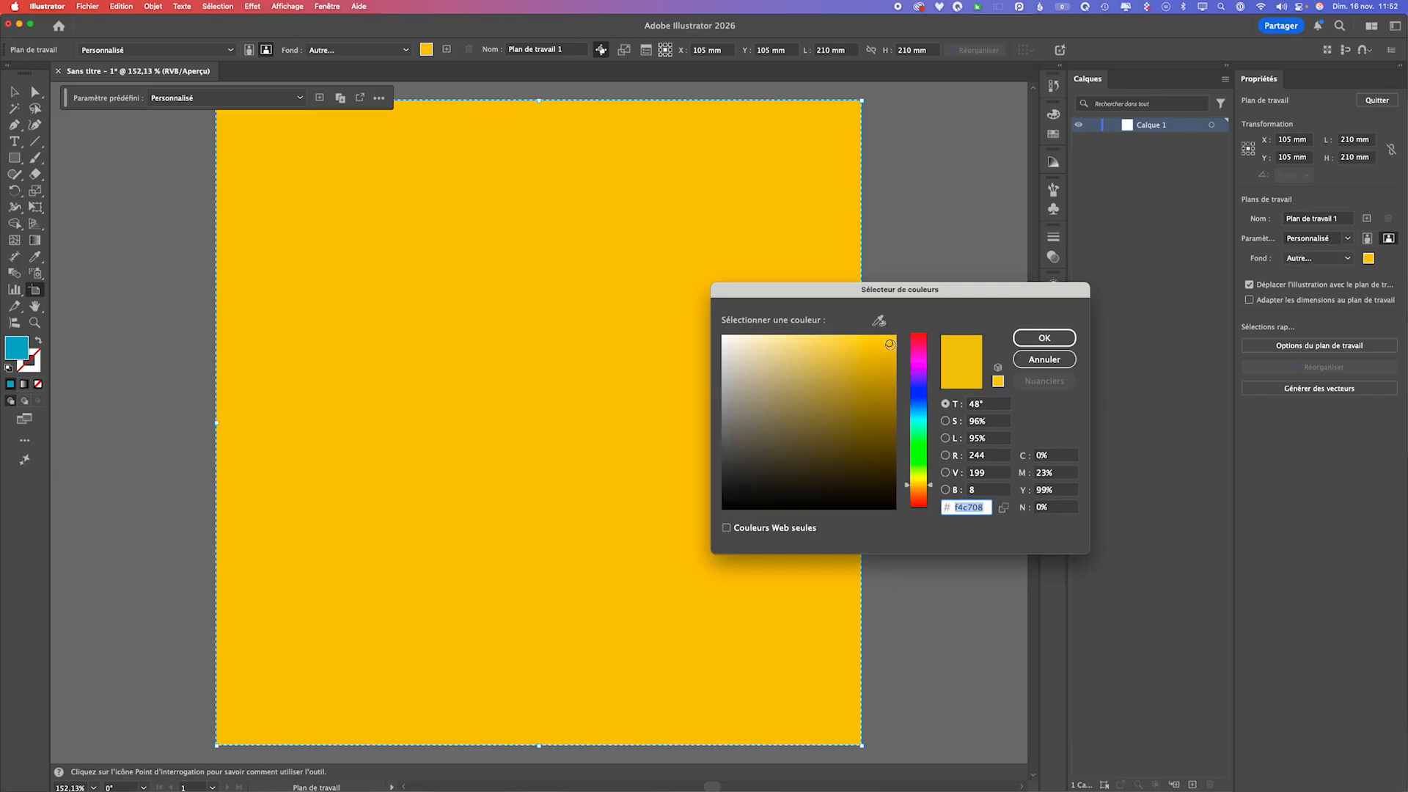
type("f2990a")
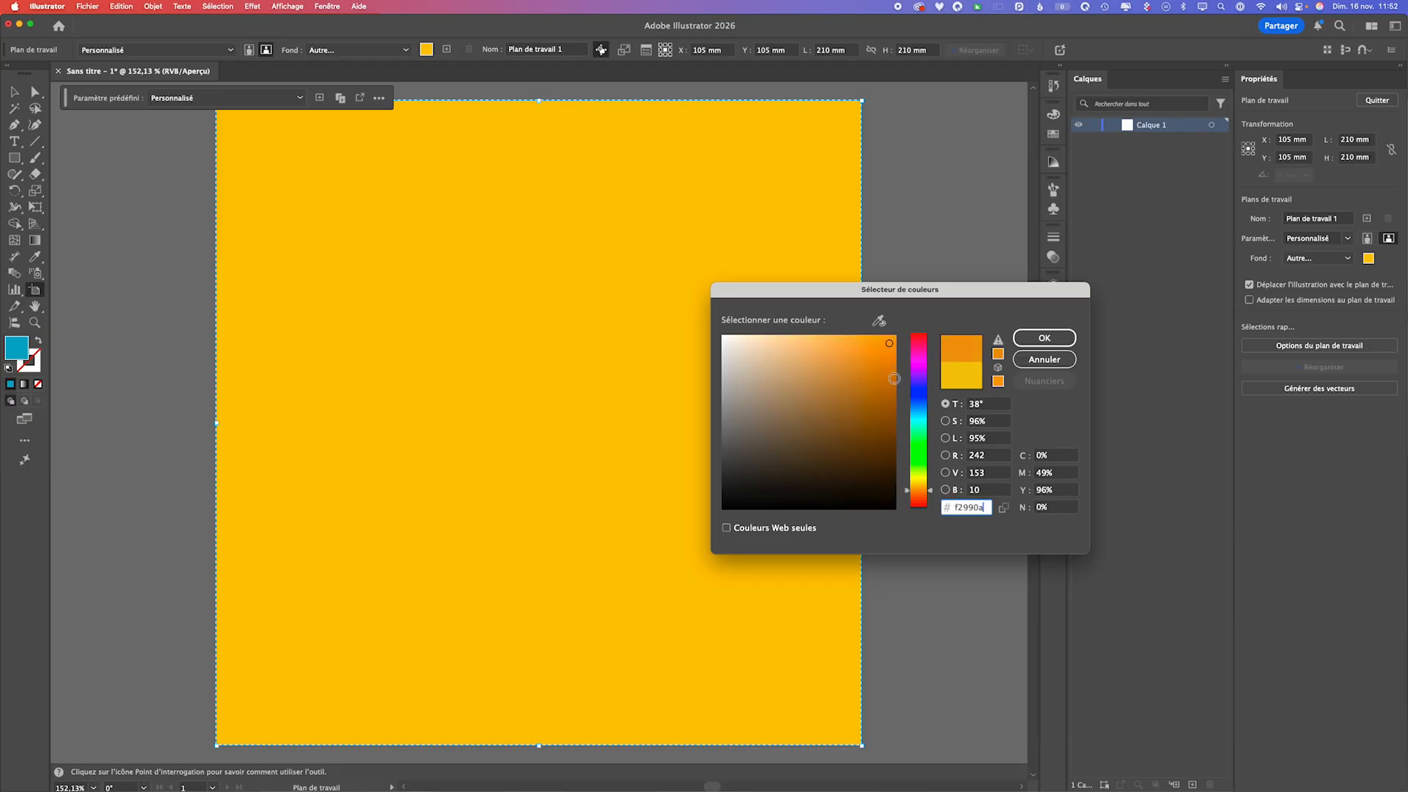
left_click(1044, 338)
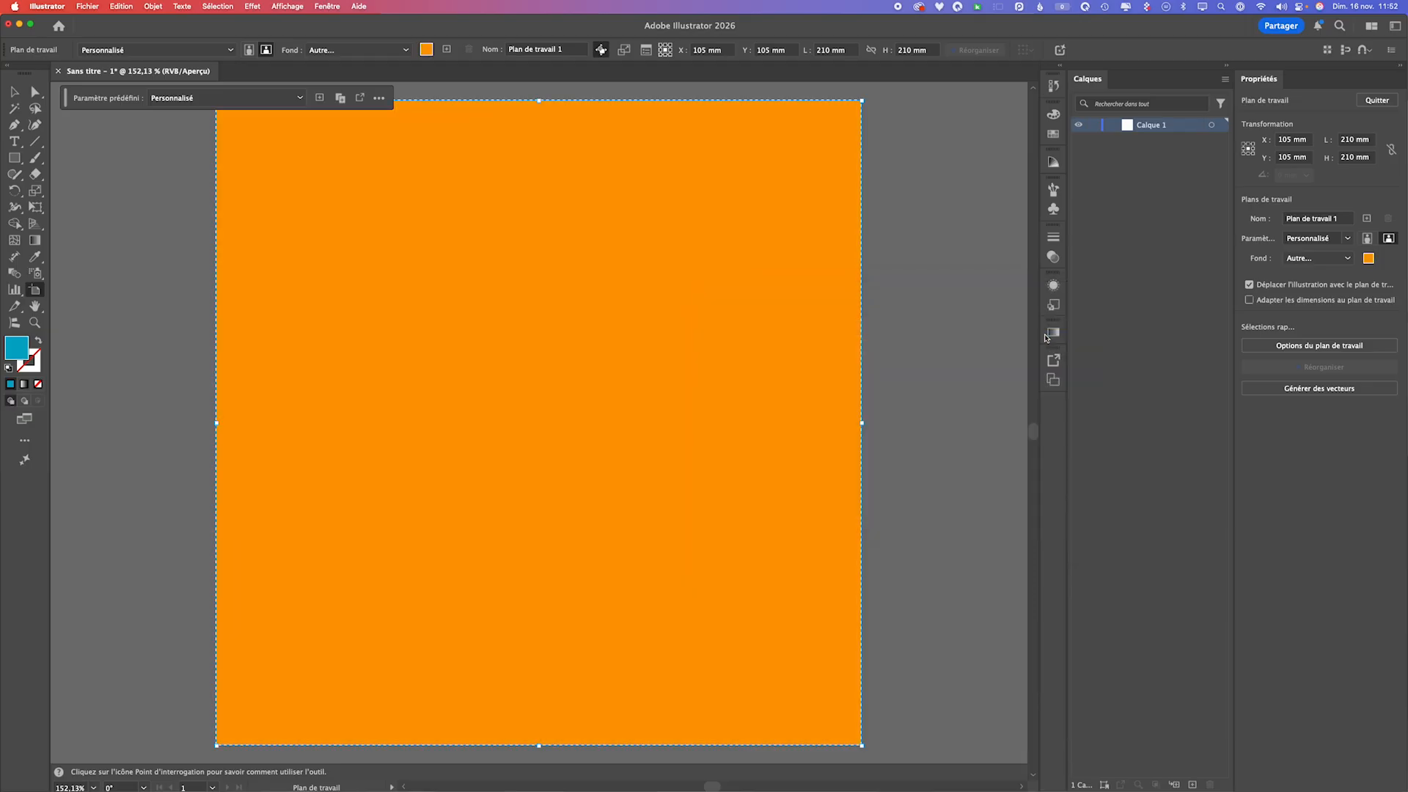
key("v")
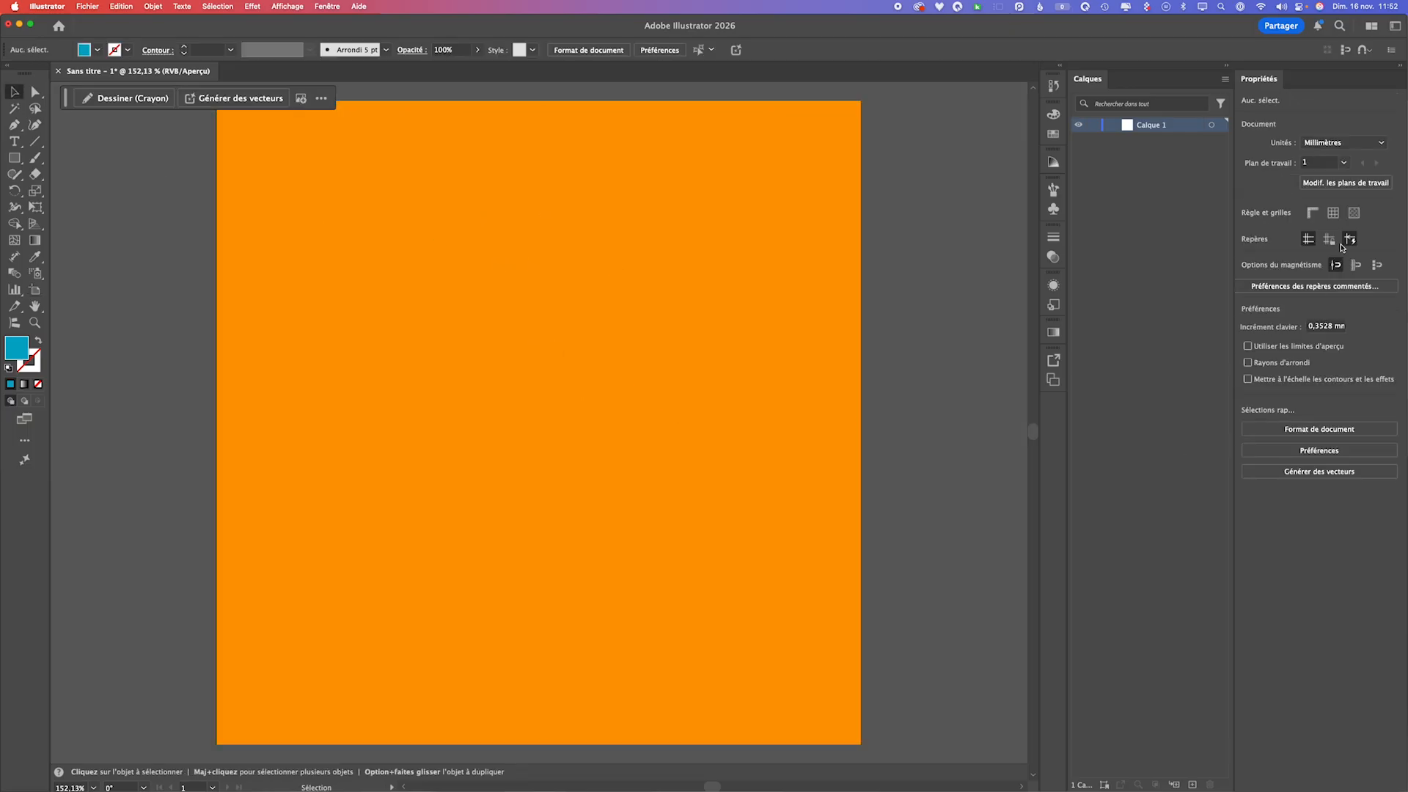
- Toggle the transparency grid on and off with the coloured artboard in place
left_click(1354, 213)
left_click(1354, 213)
- Draw a blue rectangle about 95 mm wide and 82 mm high near the middle of the artboard
left_click(16, 159)
mouse_move(405, 256)
left_mouse_down()
mouse_move(601, 463)
mouse_move(699, 510)
left_mouse_up()
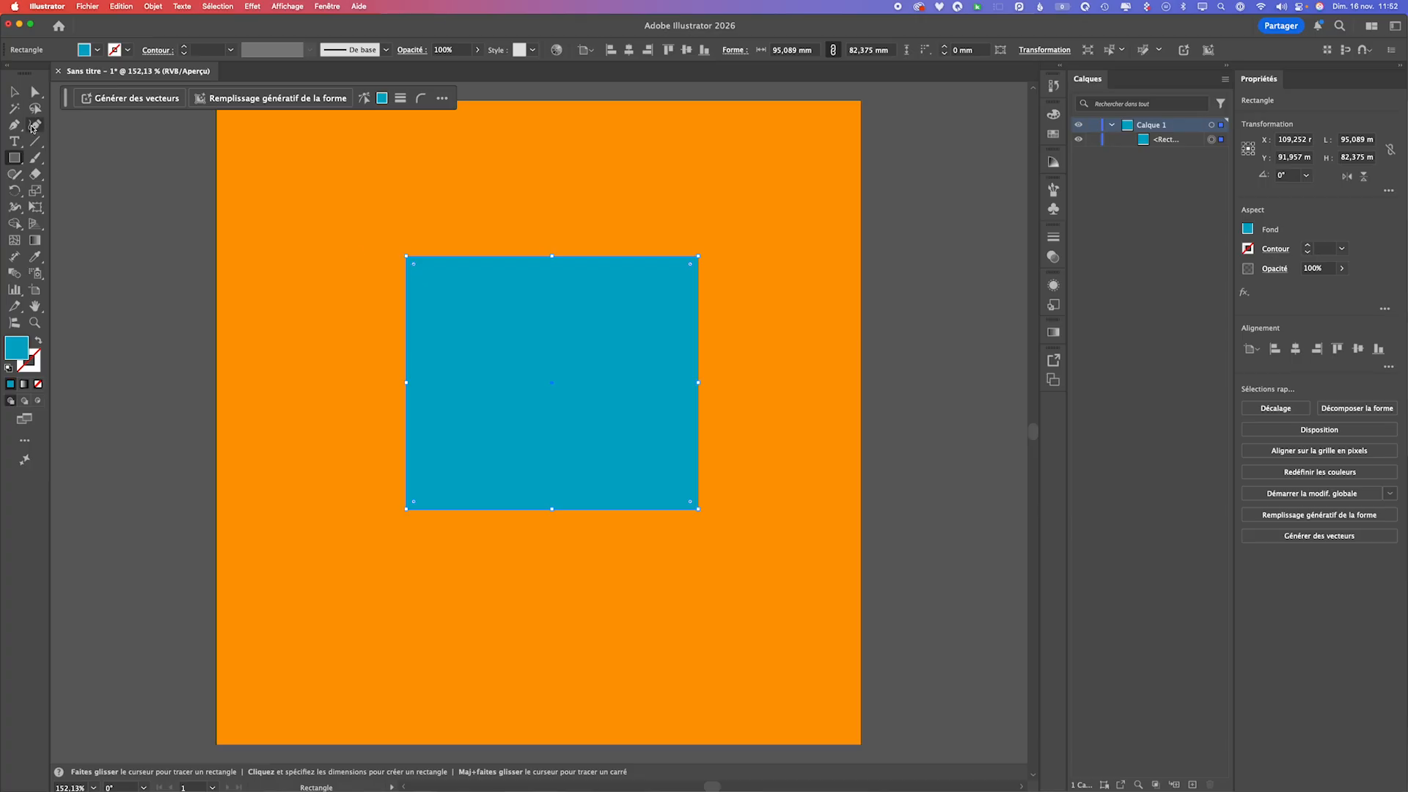
- Reposition the blue rectangle and enlarge it to about 145 × 149 mm, roughly centred on the artboard
left_click(14, 92)
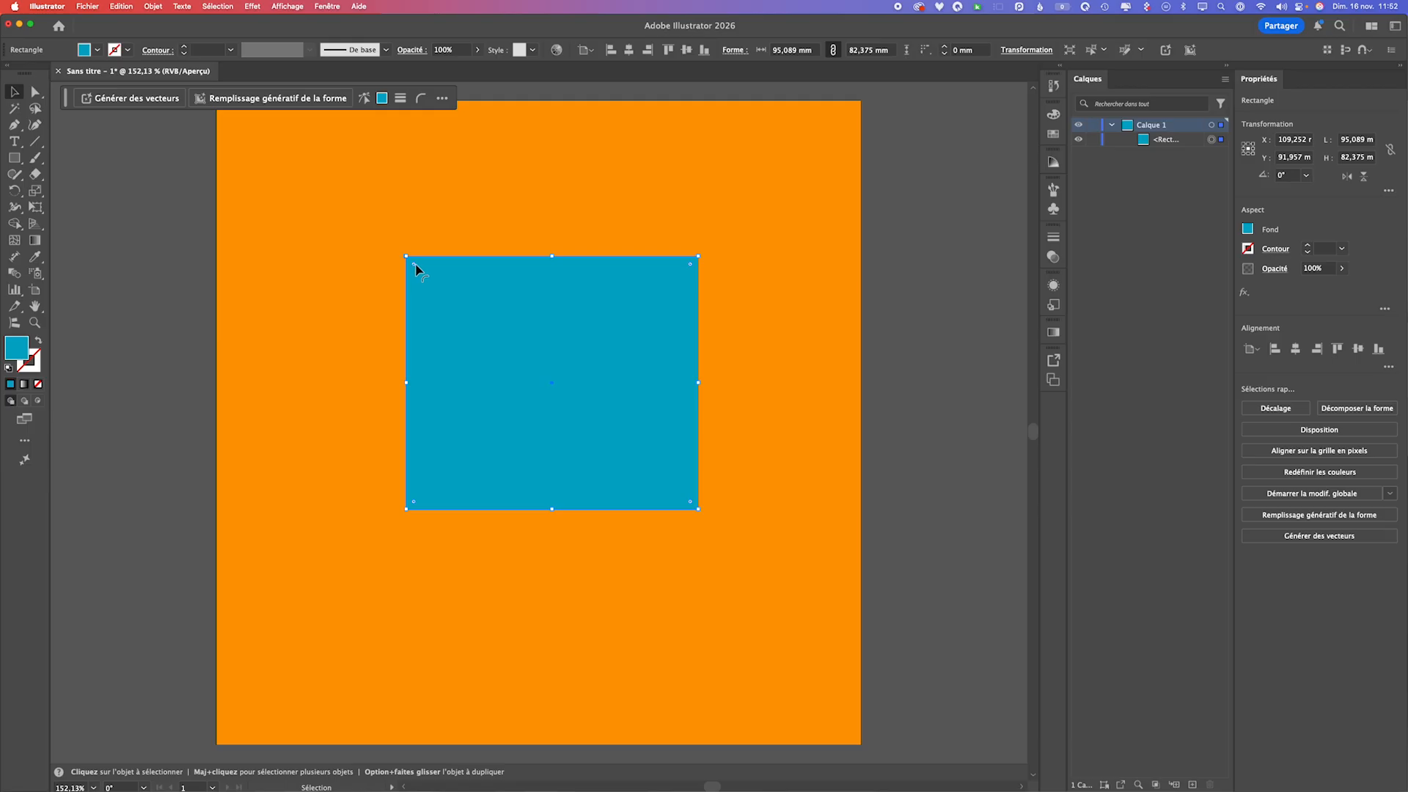
left_click_drag(414, 265, 373, 209)
left_click_drag(609, 433, 529, 343)
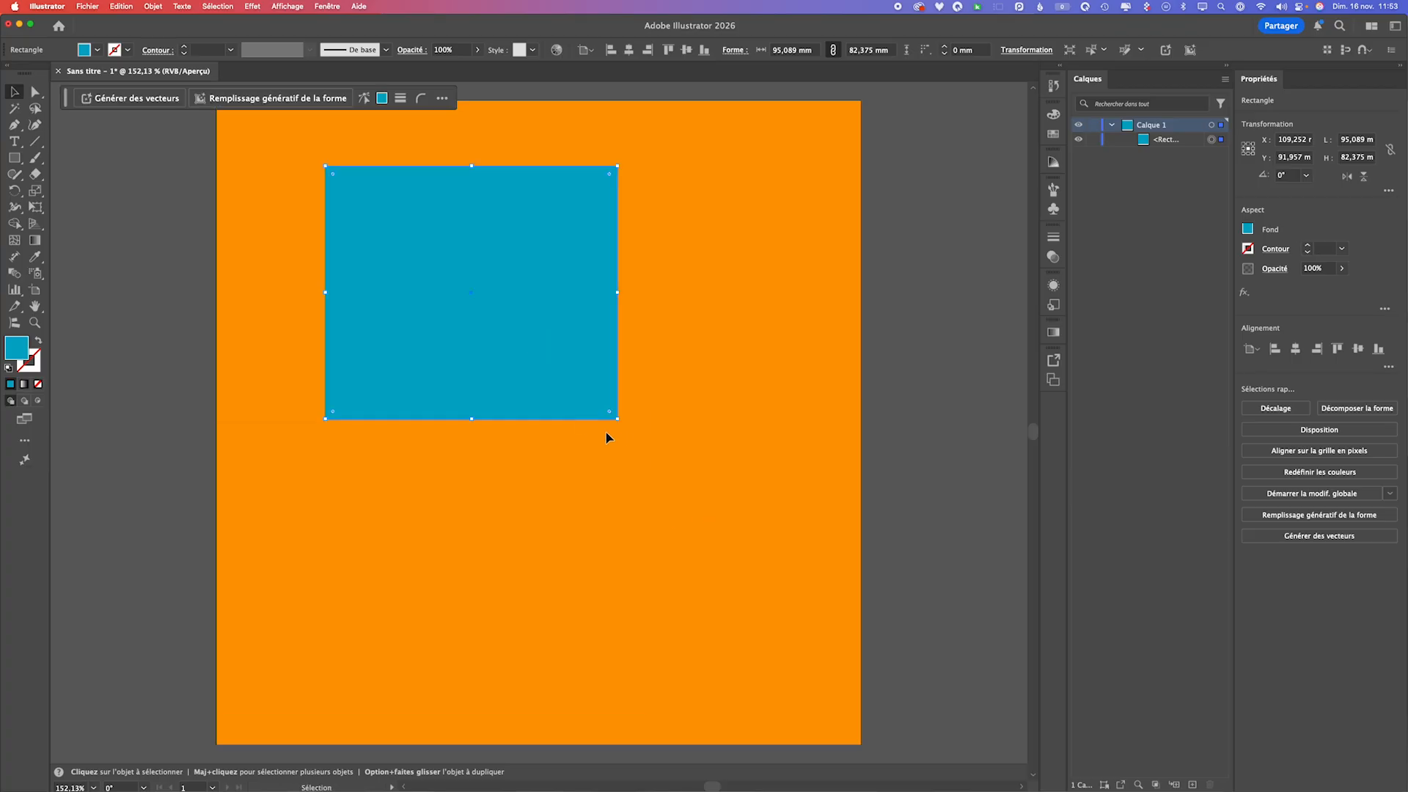
left_click_drag(618, 418, 771, 624)
left_click_drag(477, 311, 471, 318)
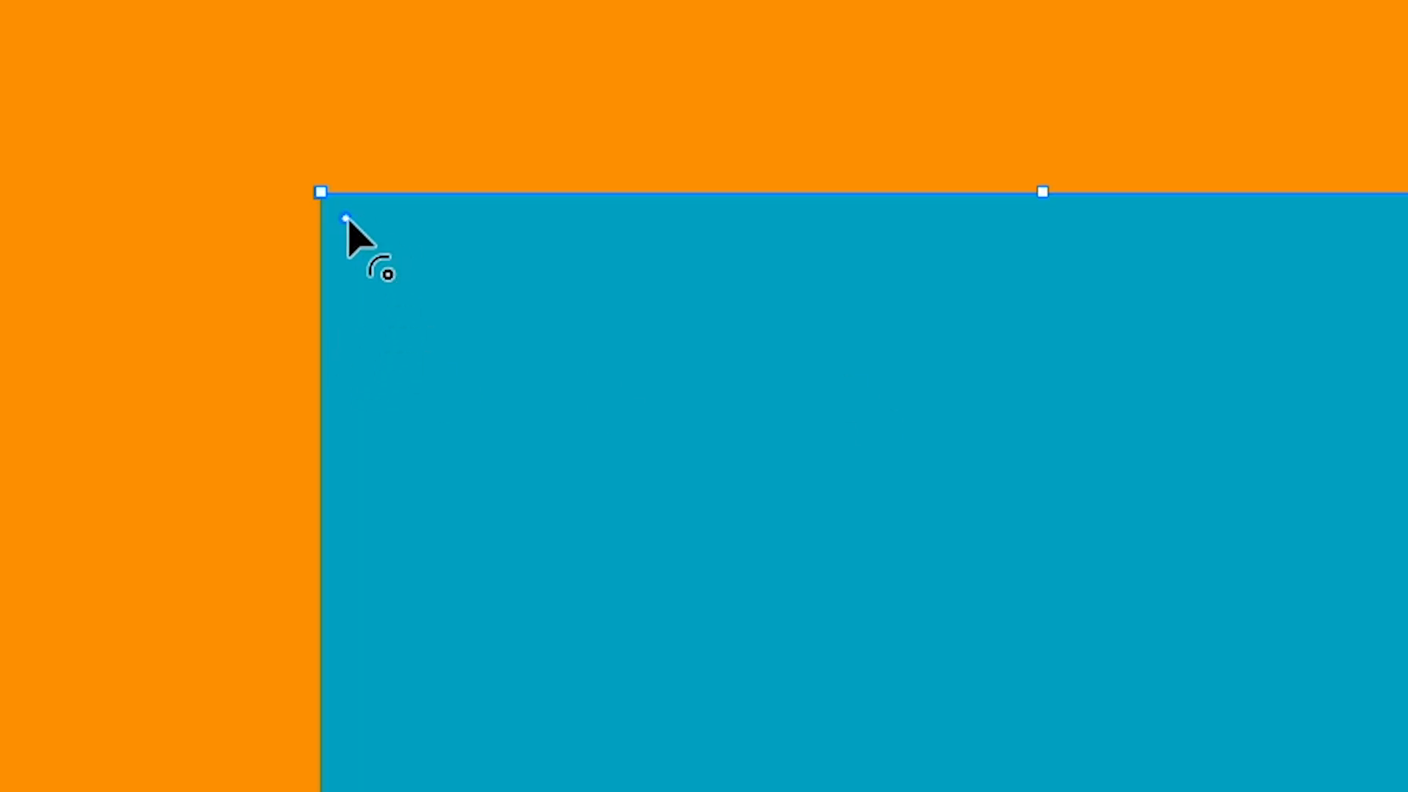
- Round only the rectangle's upper-left corner to a radius of about 35 mm and return it to square
left_click_drag(346, 218, 675, 536)
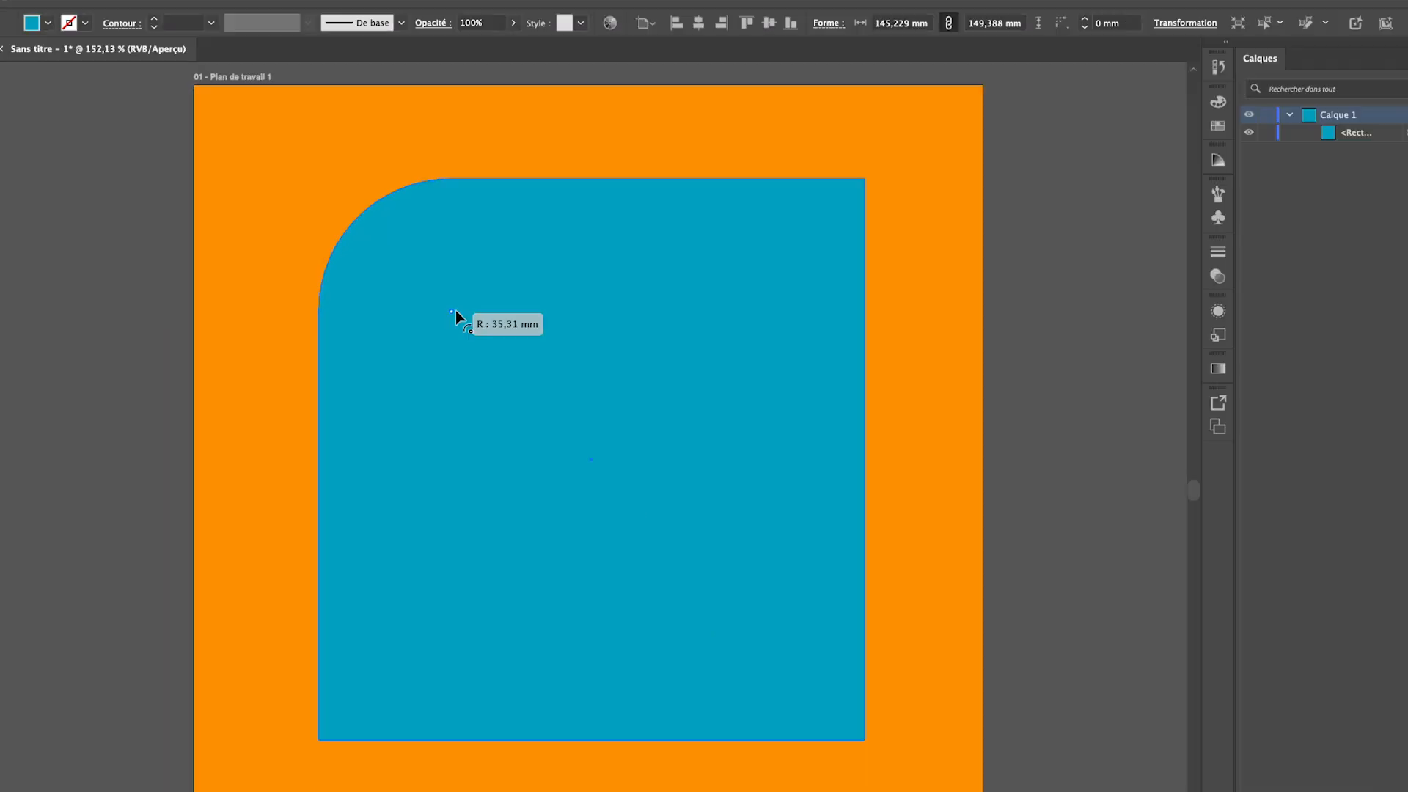
left_click_drag(455, 310, 312, 185)
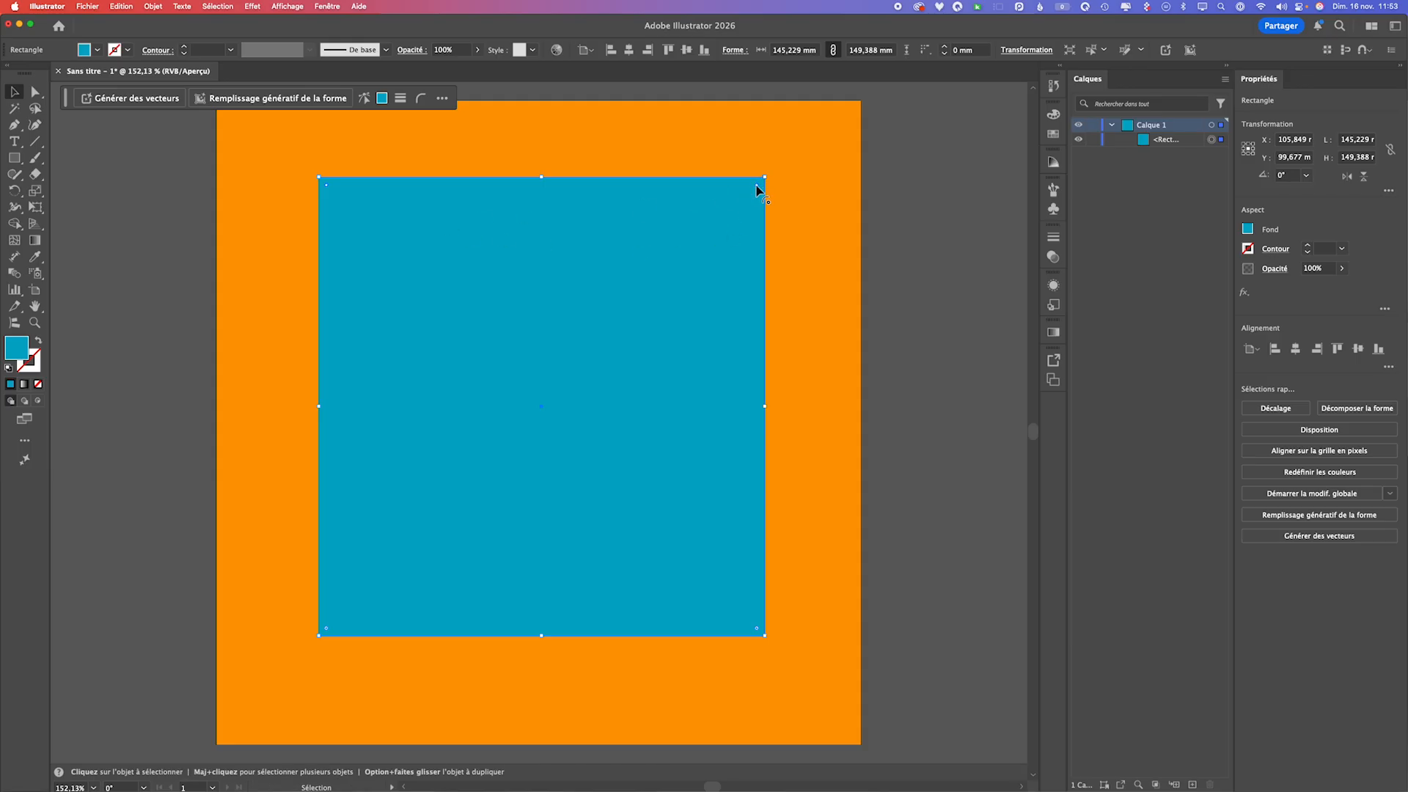
- Round the rectangle's two upper corners, cycle them through the inverted, chamfered and rounded styles, and reset them to square
left_click_drag(756, 186, 680, 311)
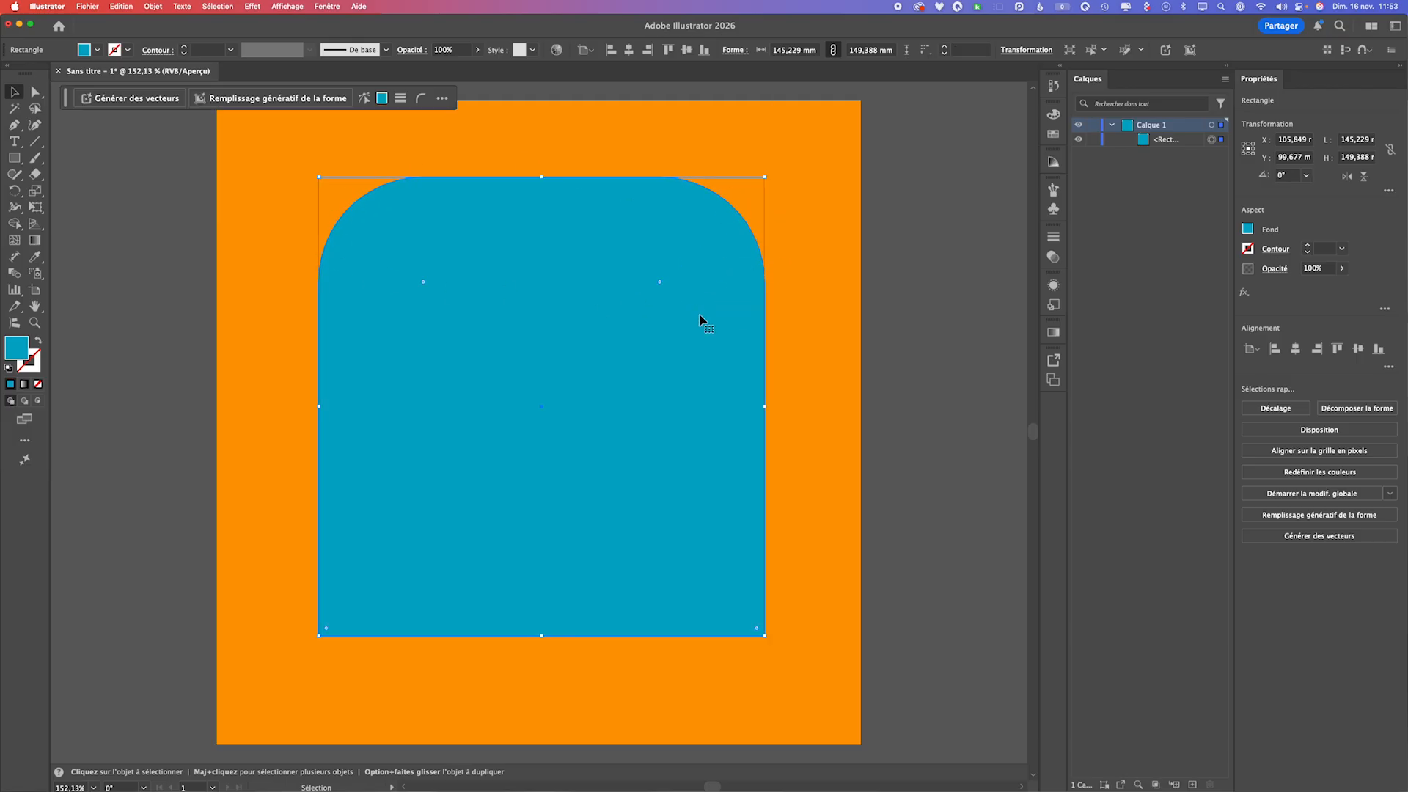
left_click(660, 284, "alt")
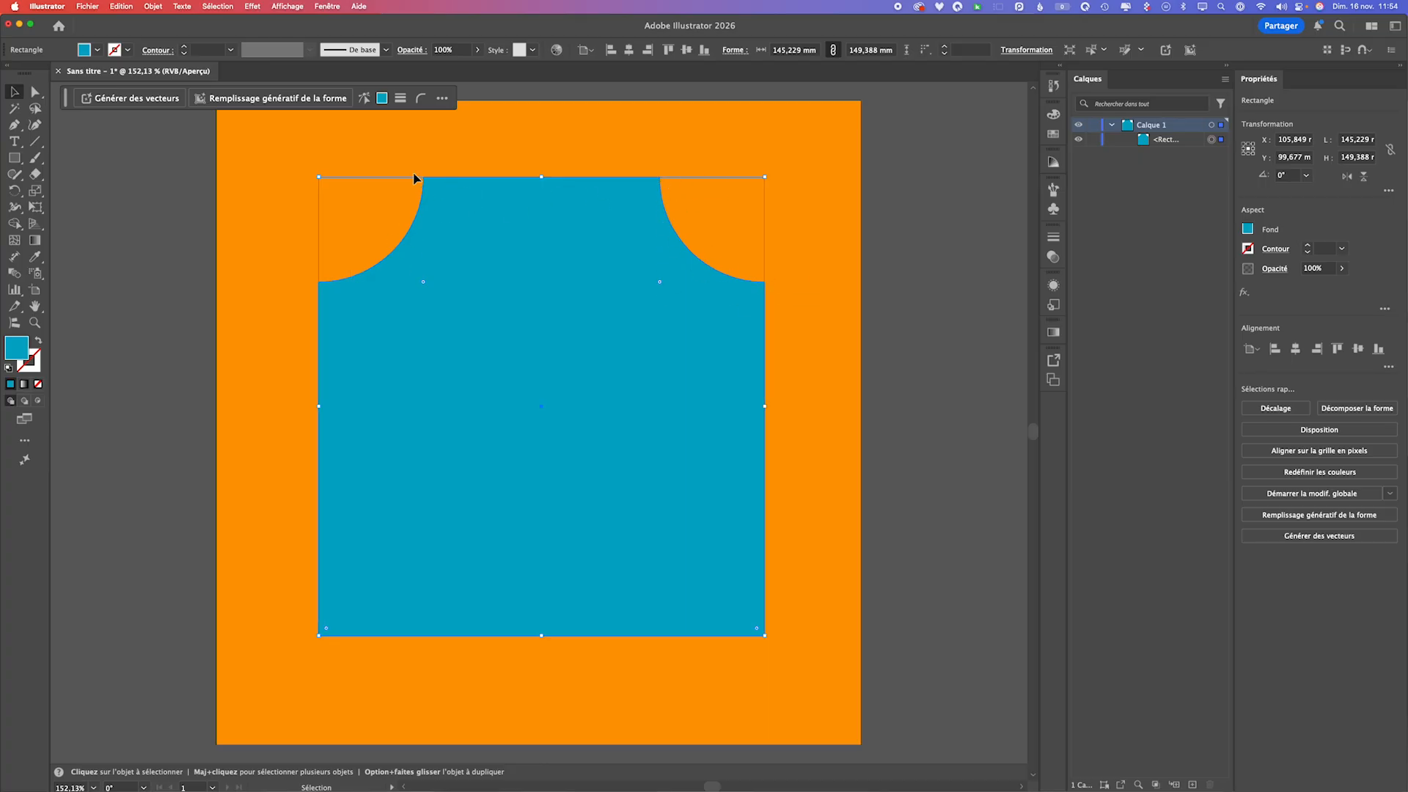
left_click(660, 283, "alt")
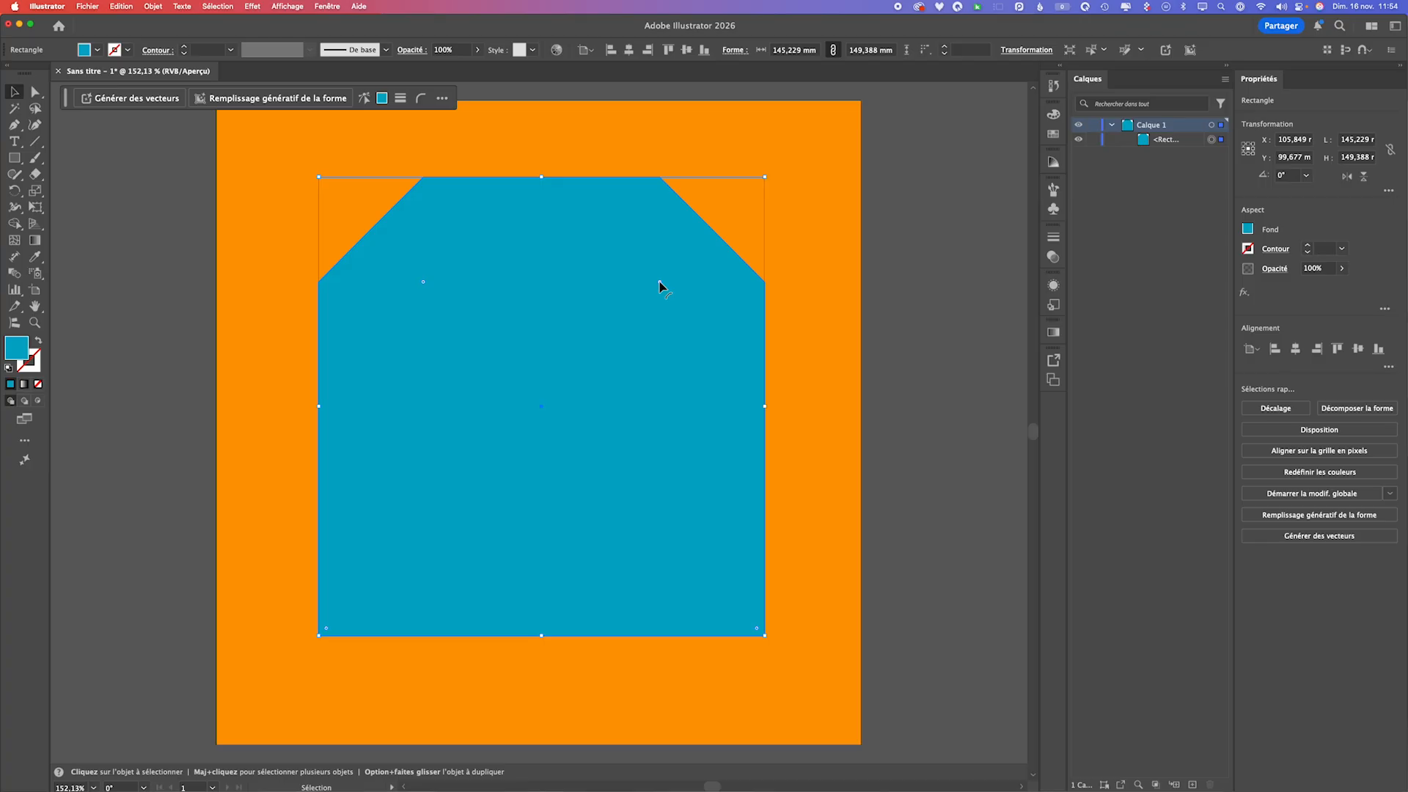
left_click(659, 284, "alt")
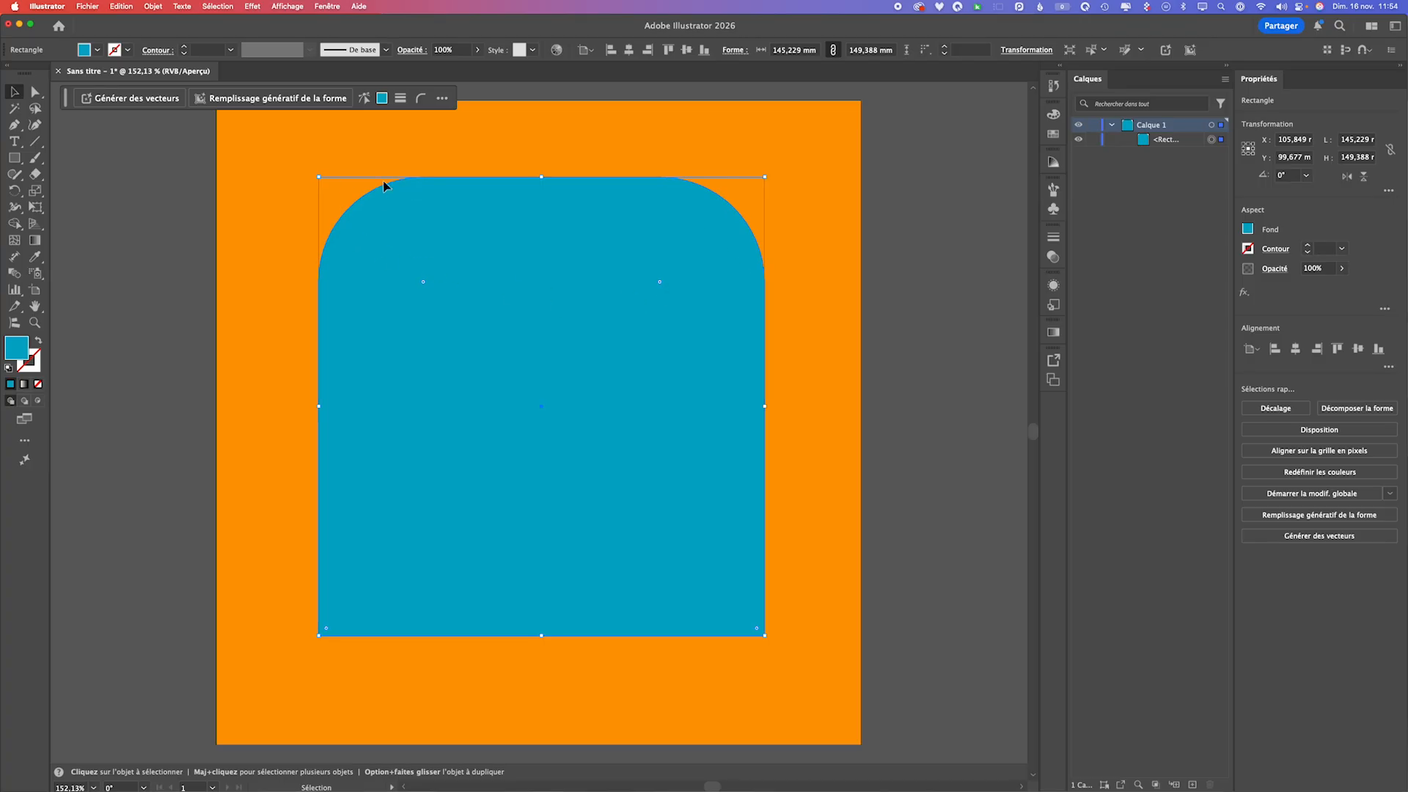
left_click_drag(660, 283, 803, 183)
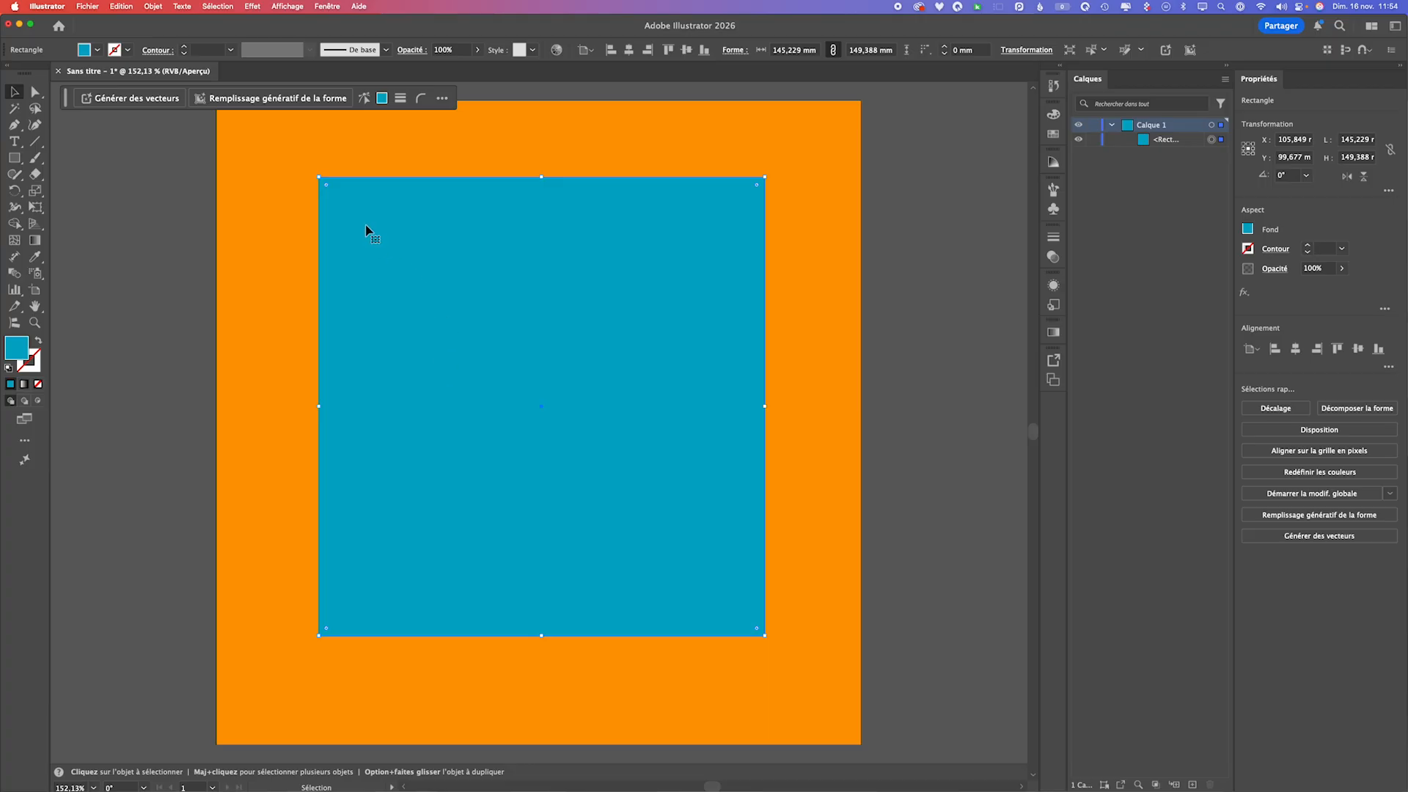
- Open the rectangle's corner properties and set all four linked corner radii to 16 mm
double_click(756, 185)
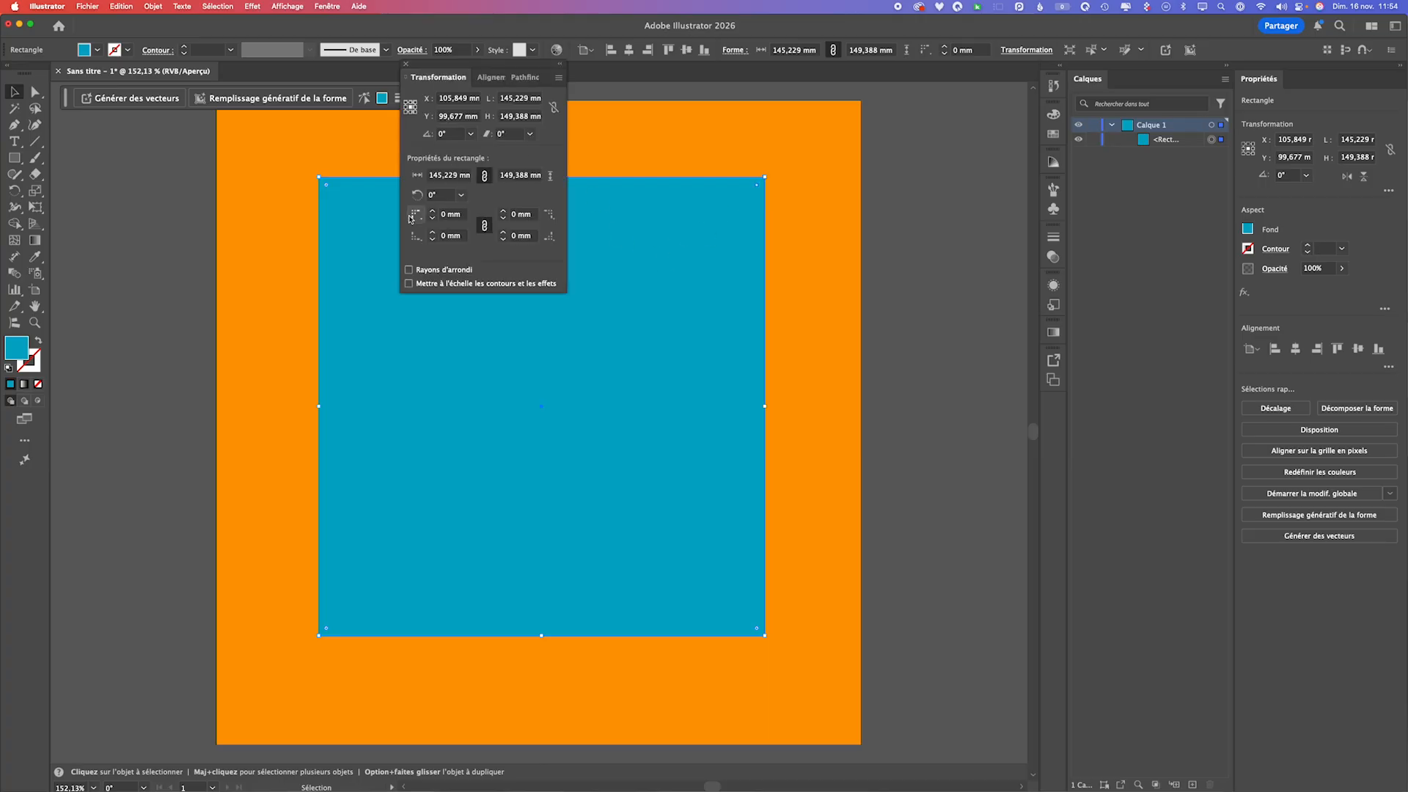
left_click_drag(433, 68, 539, 127)
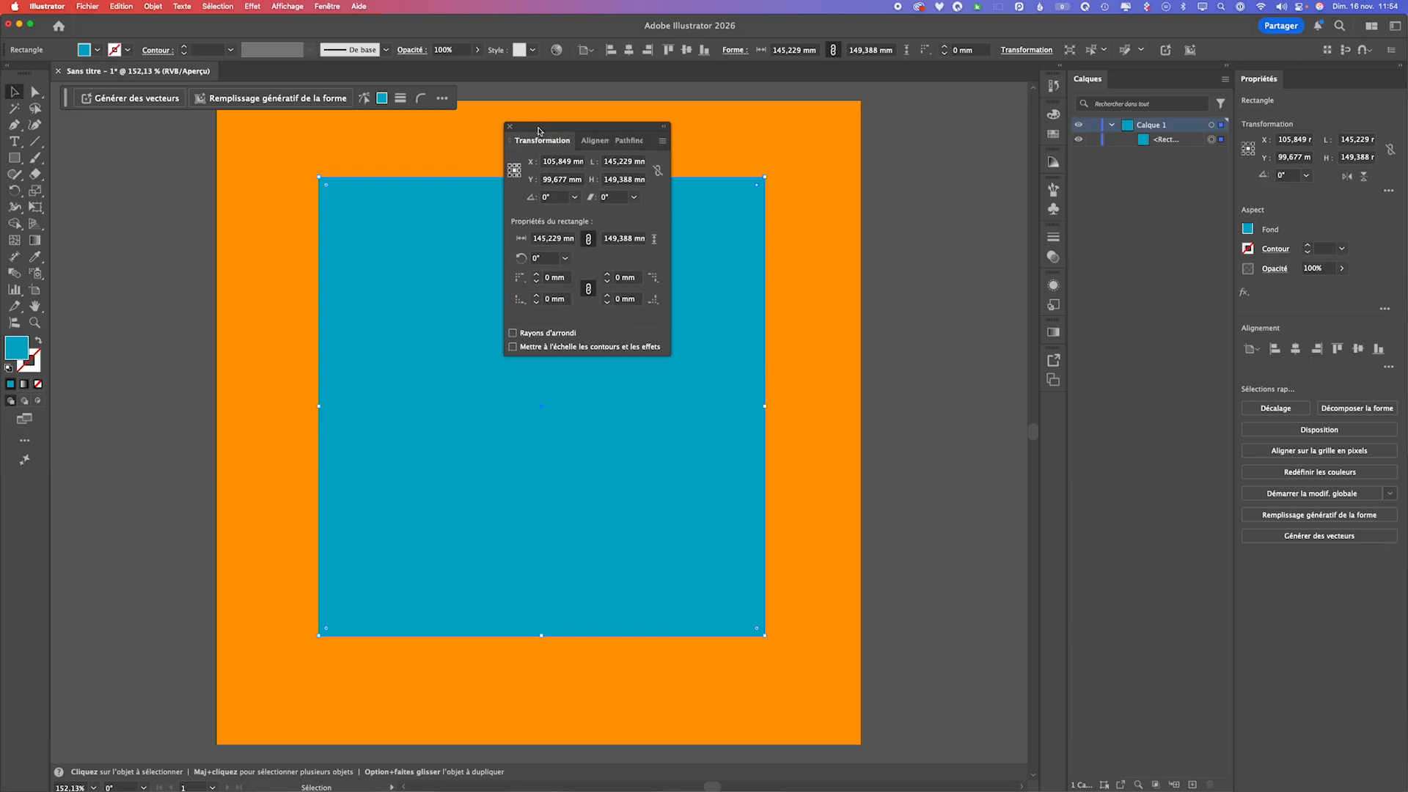
left_click(537, 276)
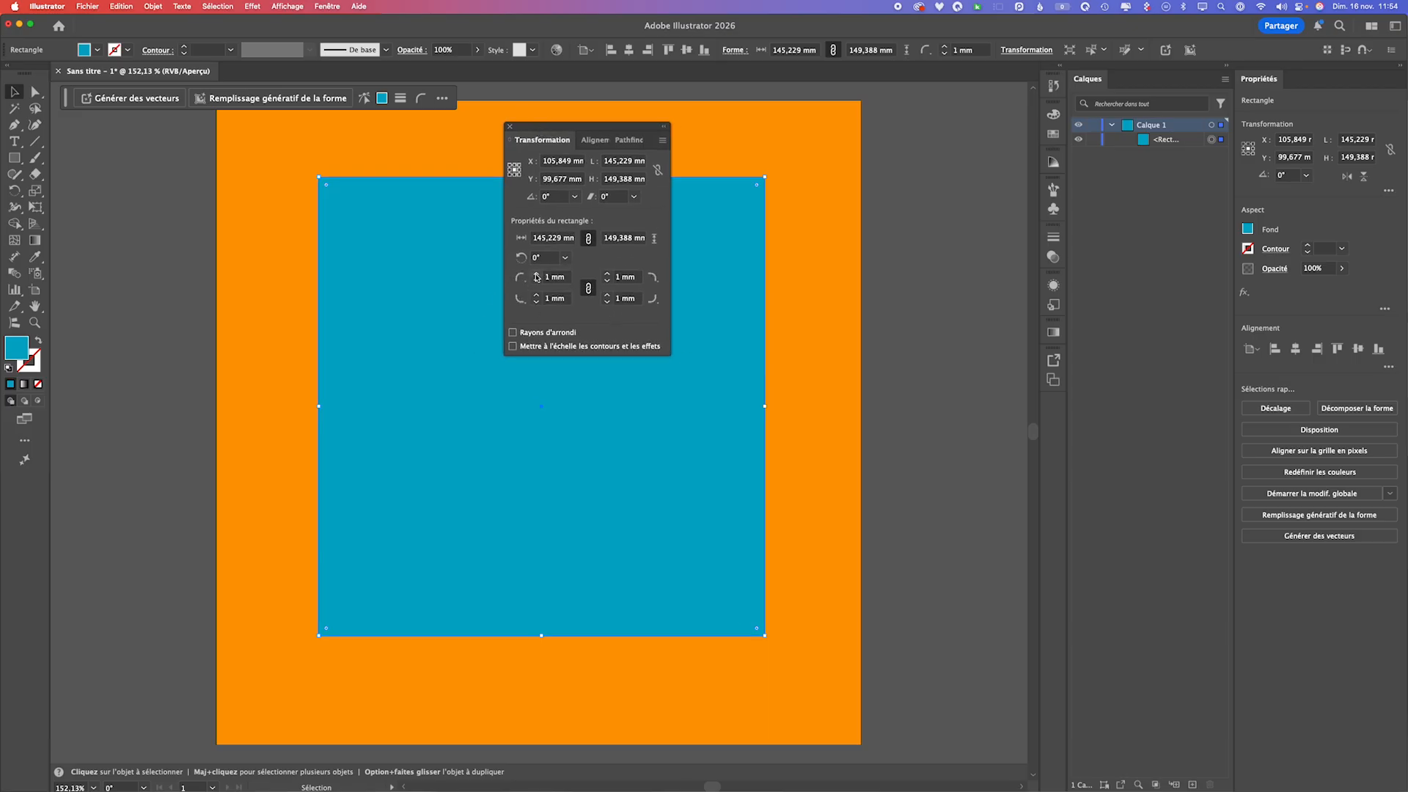
left_click(537, 277)
left_click(537, 277)
left_click(537, 276)
left_click(536, 276)
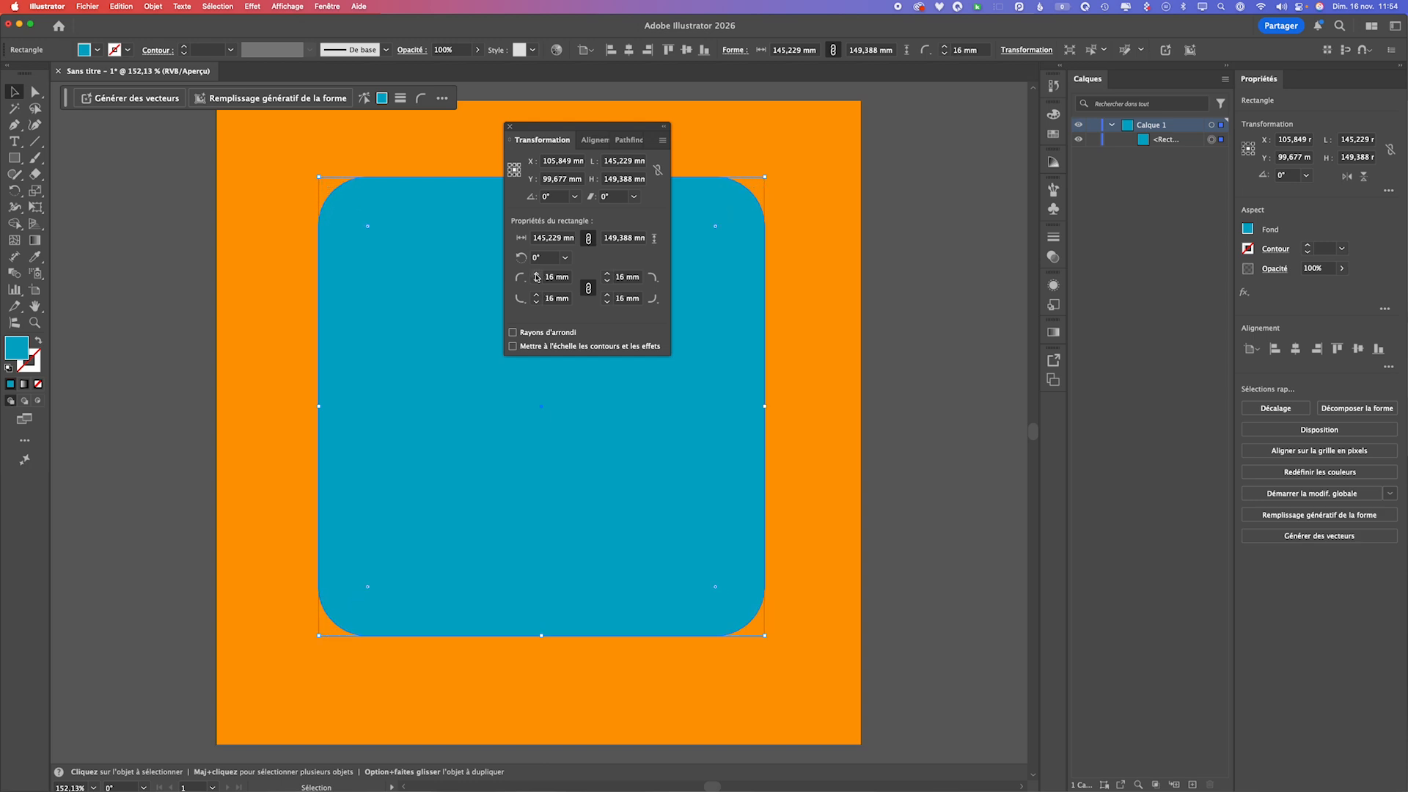
- Unlink the corner radii, increase only the upper-right corner's radius, and close the transform settings
left_click(588, 289)
left_click(607, 274)
left_click(607, 274)
left_click(607, 274)
left_click(607, 274)
left_click(607, 274)
left_click(607, 274)
left_click(511, 128)
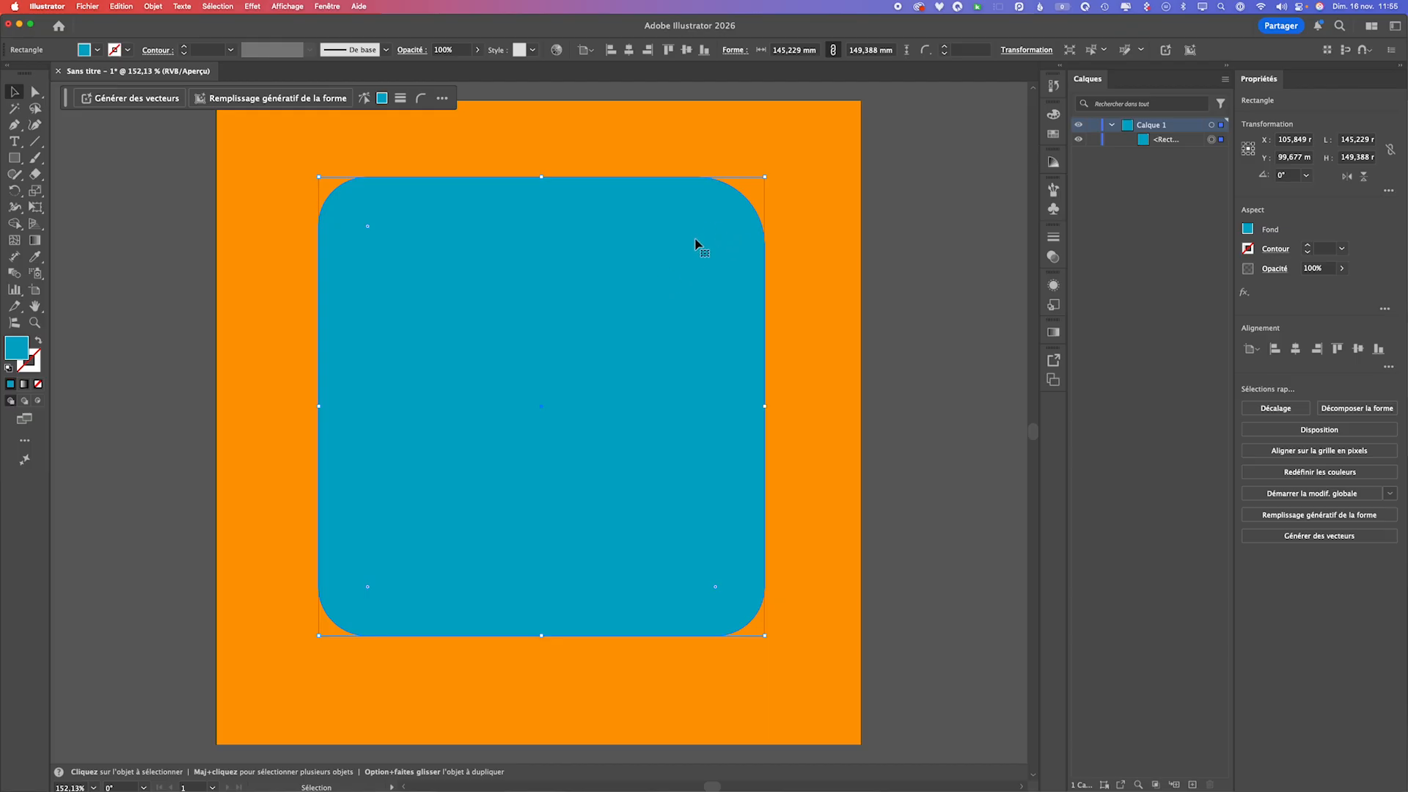
- Reset all of the rectangle's corners to square and move it past the artboard's right edge
left_click_drag(696, 249, 765, 195)
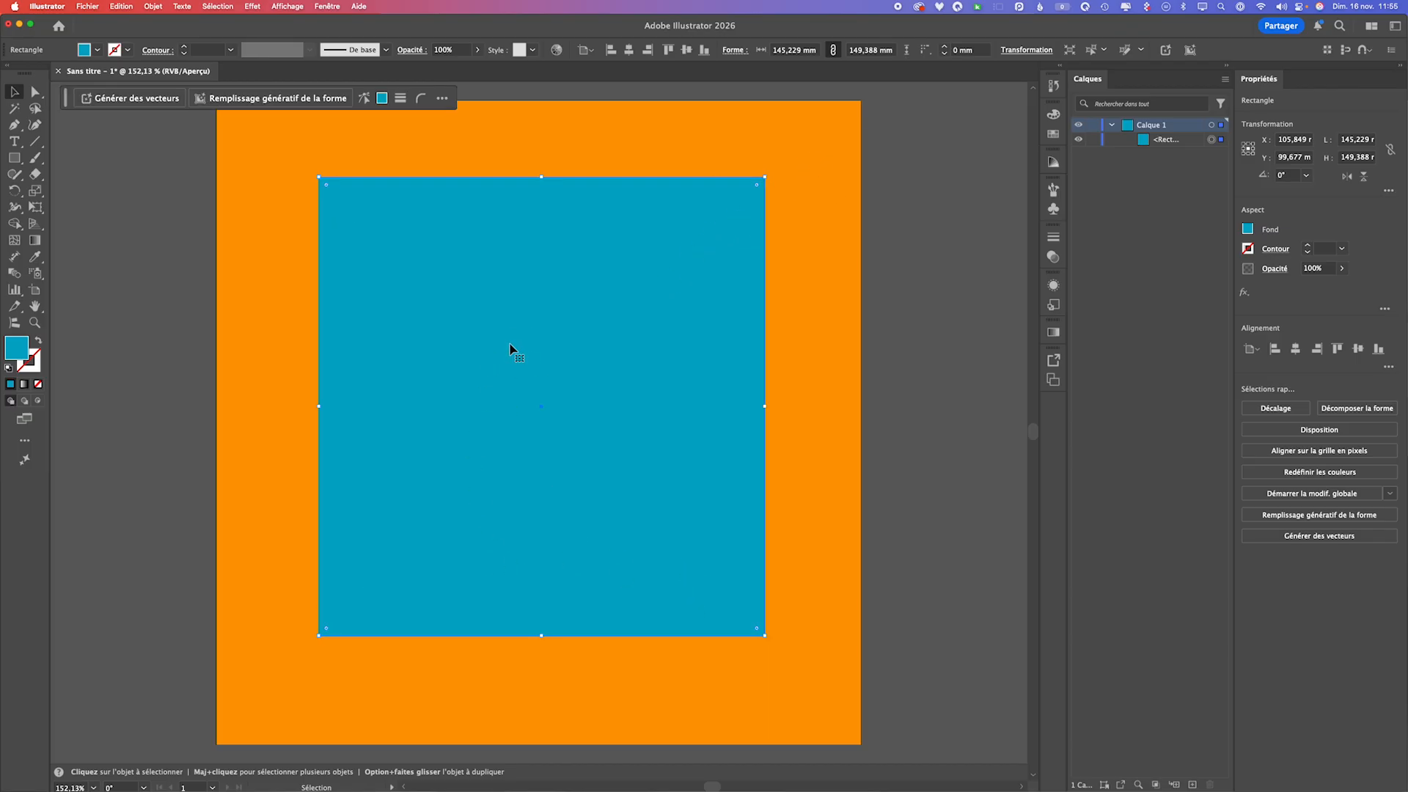
left_click_drag(446, 348, 938, 354)
- Draw a five-pointed star about 149 mm wide and 146 mm high and move it toward the artboard's centre
left_click_drag(14, 162, 74, 224)
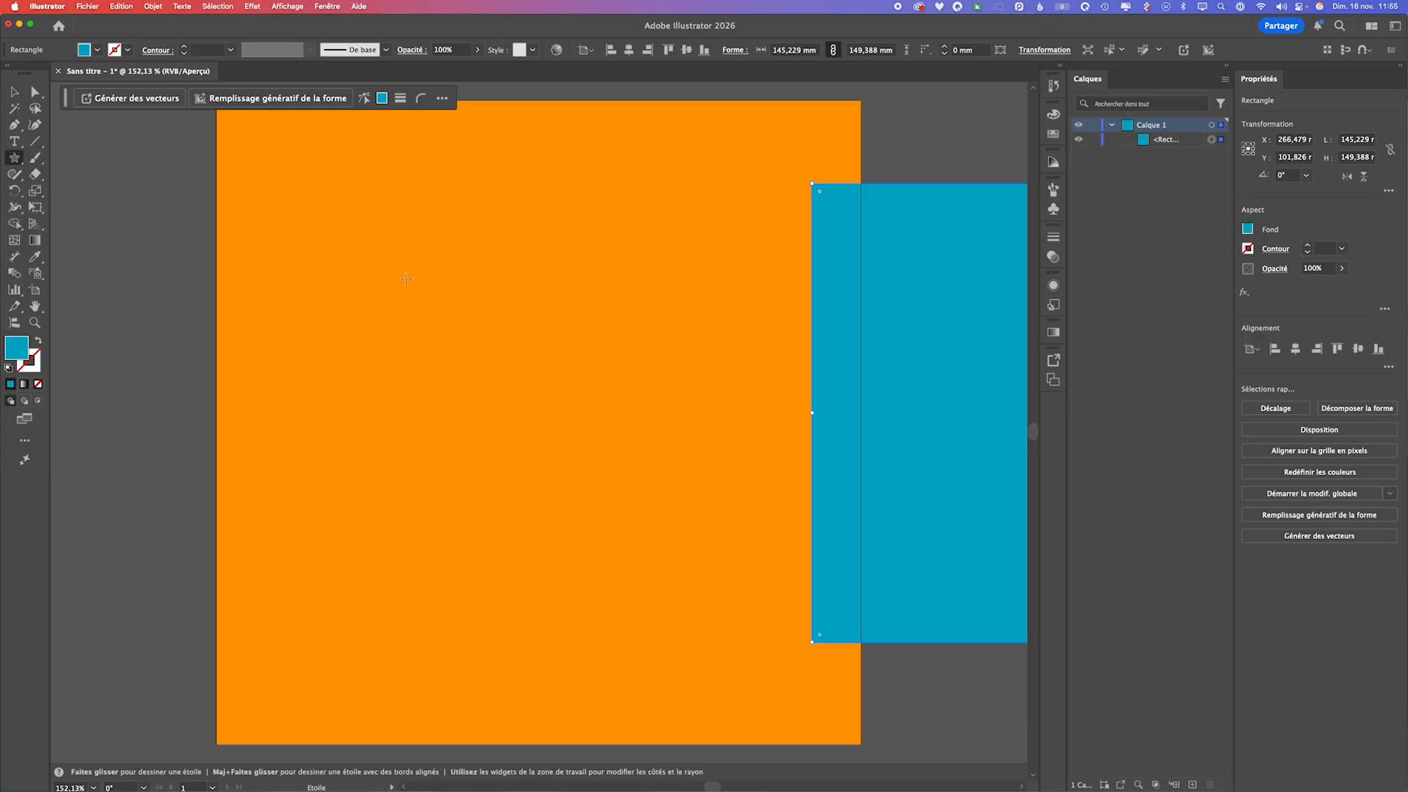
left_click_drag(407, 260, 595, 446)
key("v")
left_click_drag(375, 236, 542, 352)
- Round the star's inner corners and slightly round its five outer tips
left_click_drag(584, 292, 597, 264)
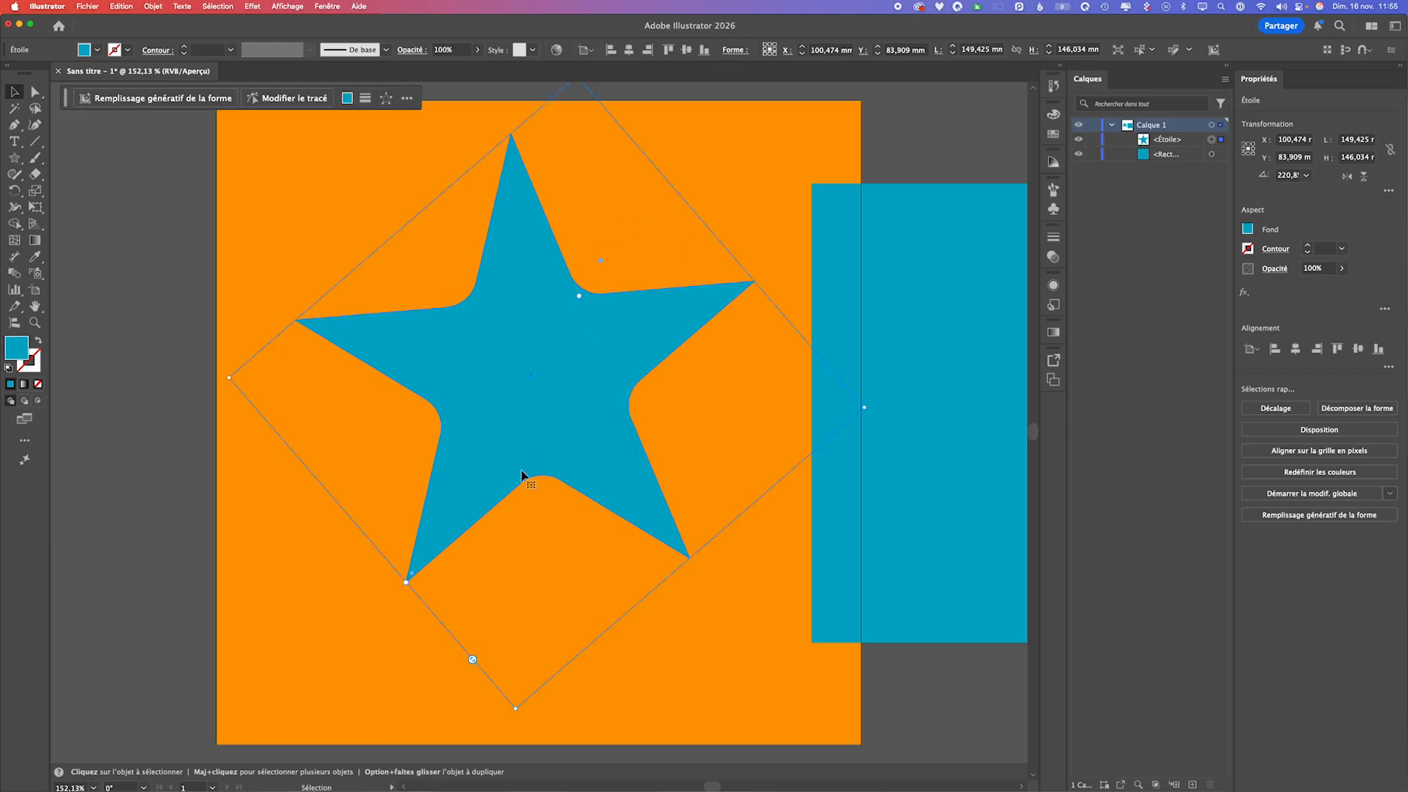
mouse_move(412, 575)
left_mouse_down()
mouse_move(434, 541)
mouse_move(415, 586)
mouse_move(426, 562)
left_mouse_up()
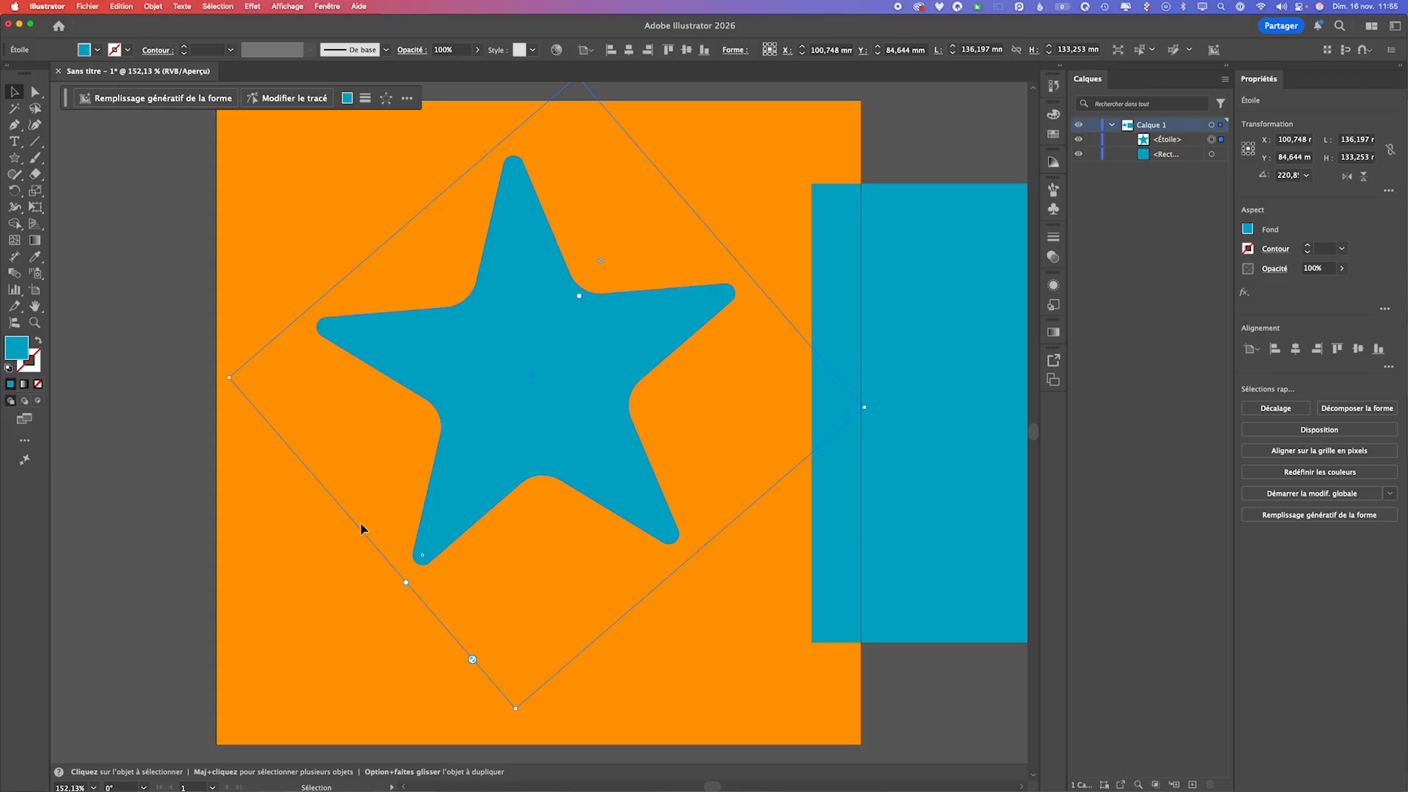
- Return the star's outer tips to sharp points and round only the top tip to a radius of about 7.8 mm
left_click(35, 92)
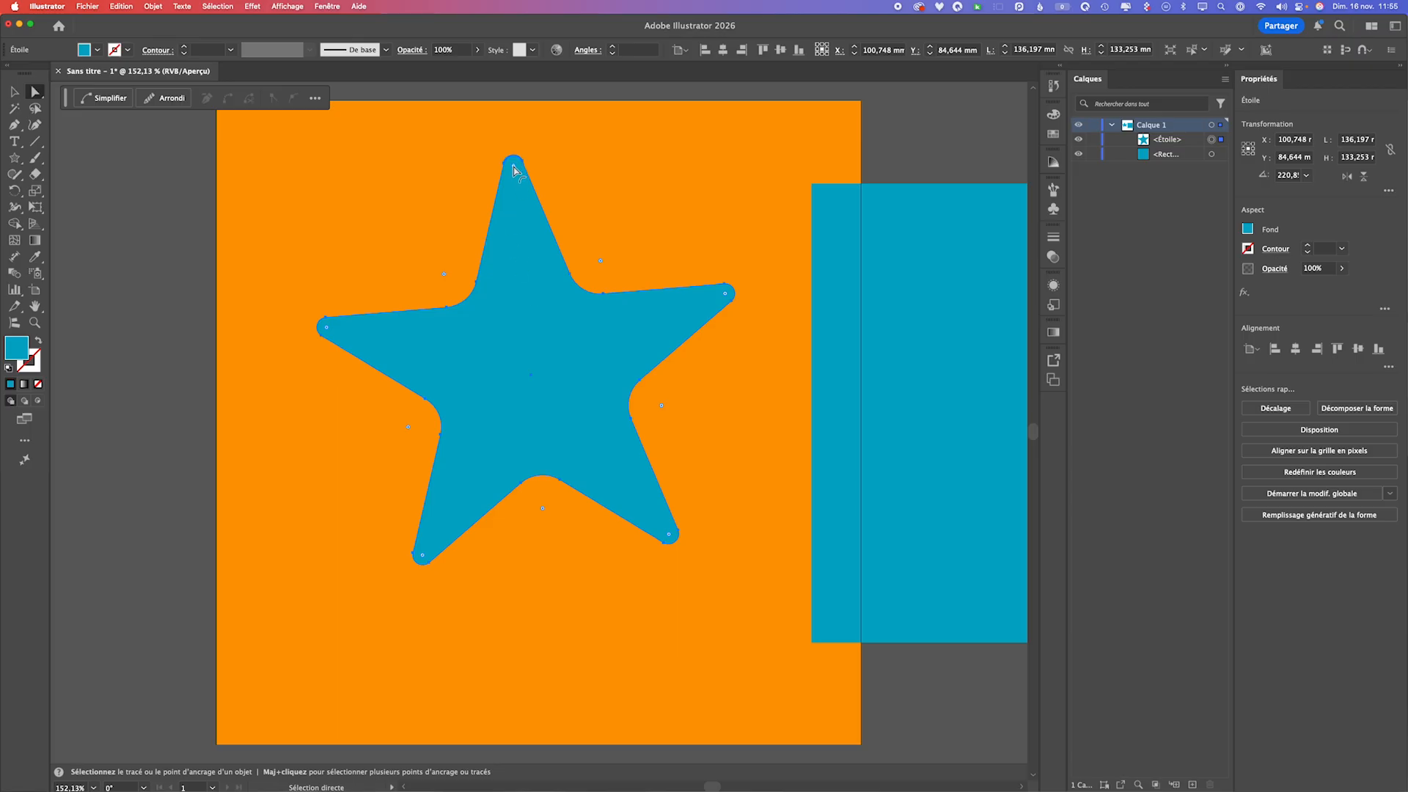
left_click_drag(513, 171, 514, 138)
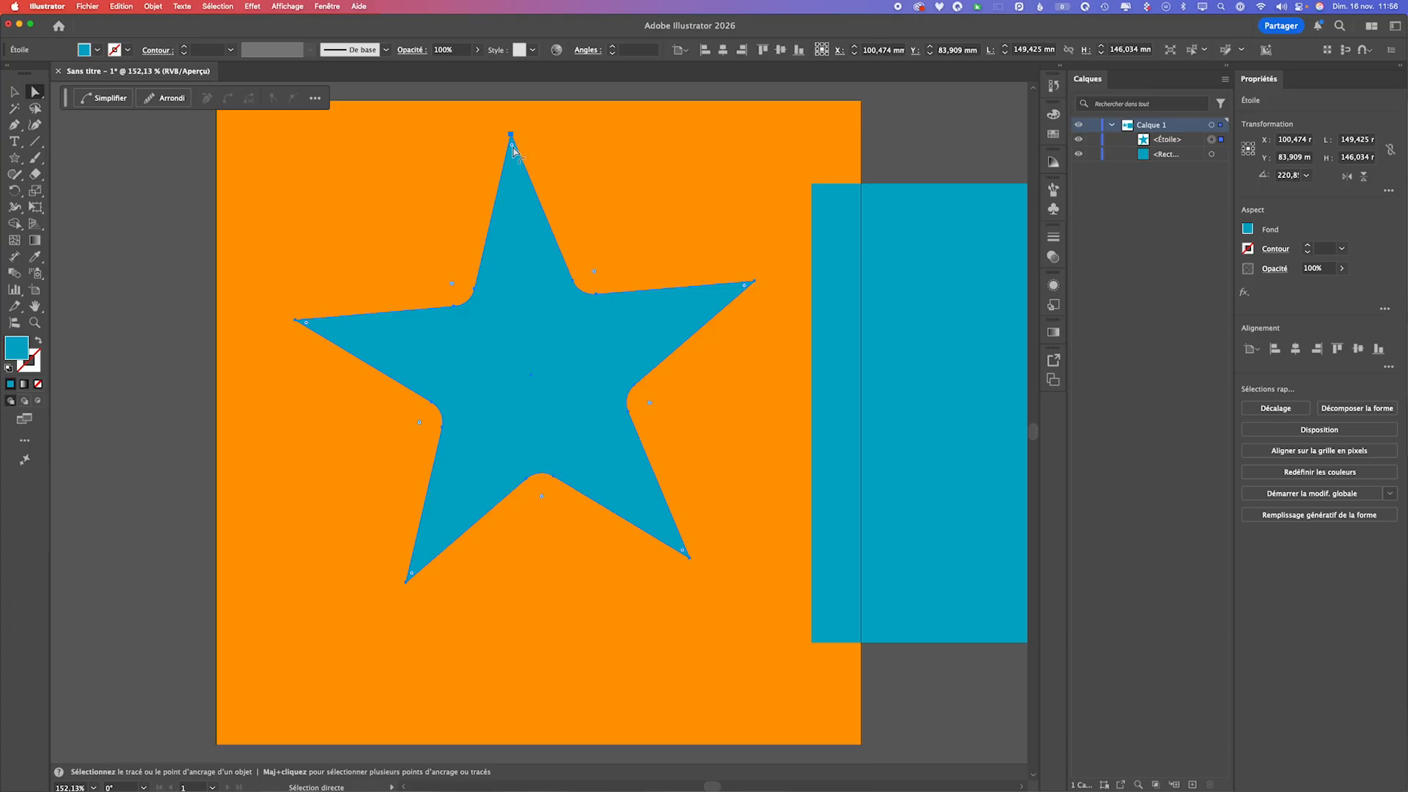
left_click_drag(512, 146, 512, 144)
left_click(512, 147)
left_click_drag(512, 147, 516, 179)
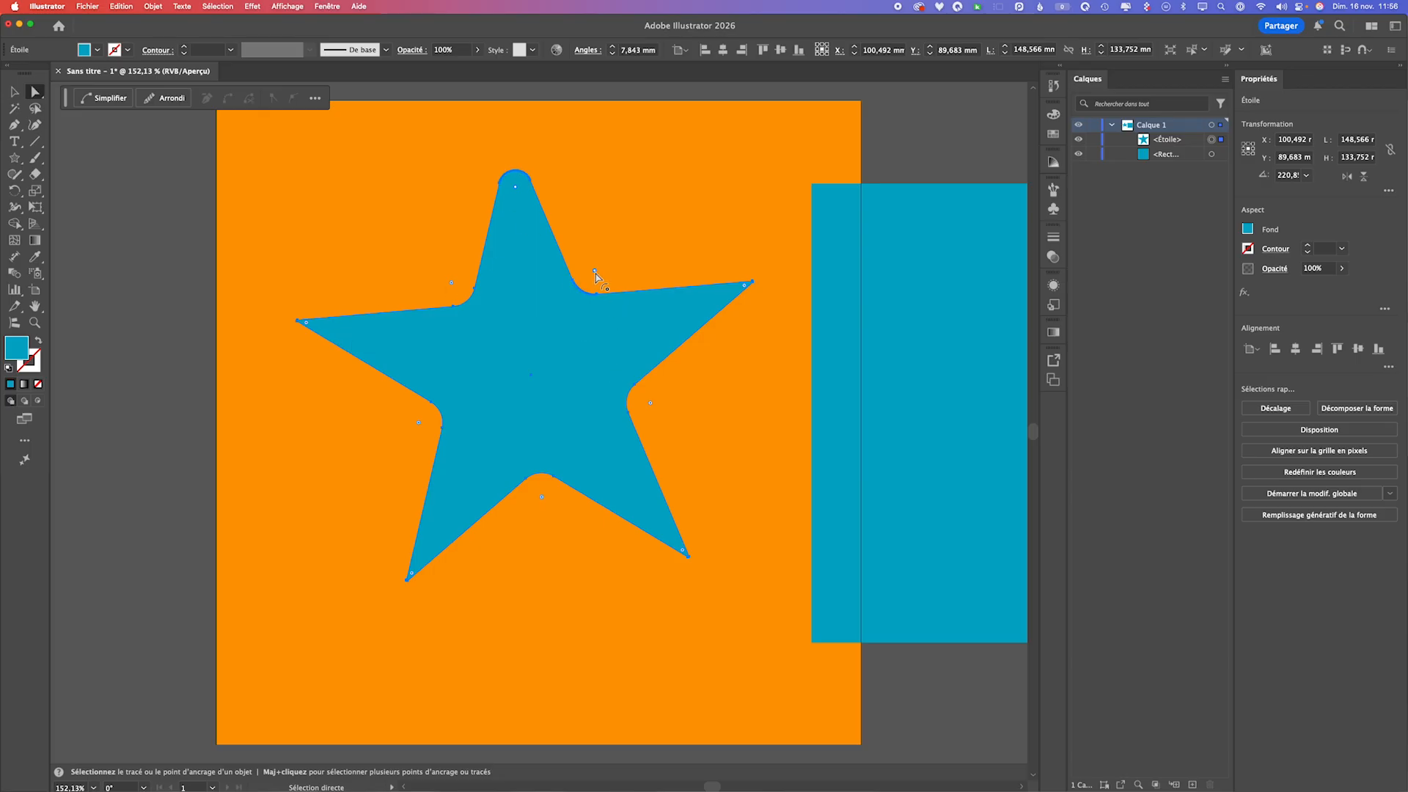
- Sharpen the star's upper-right inner corner and delete the star
left_click_drag(595, 275, 568, 307)
left_click(14, 92)
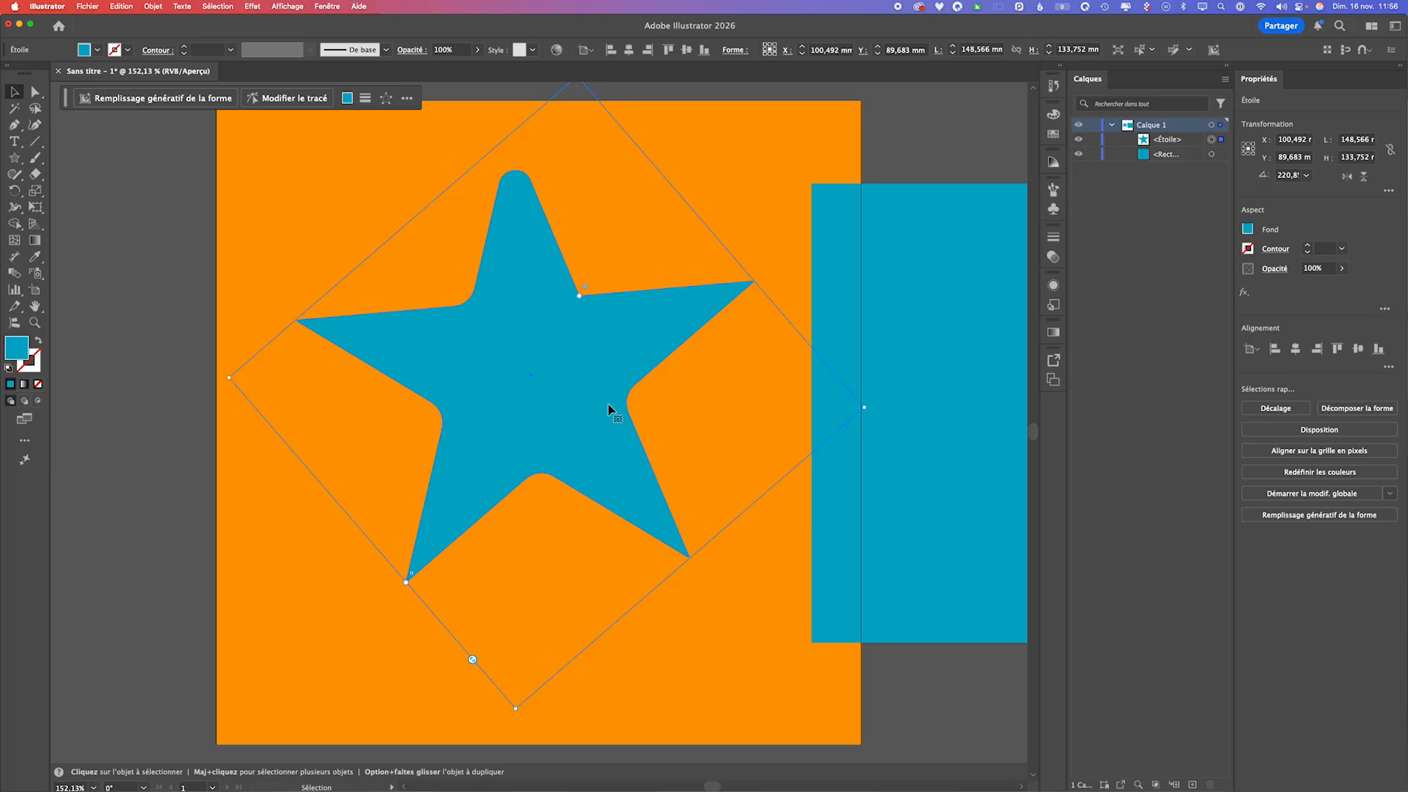
key("Delete")
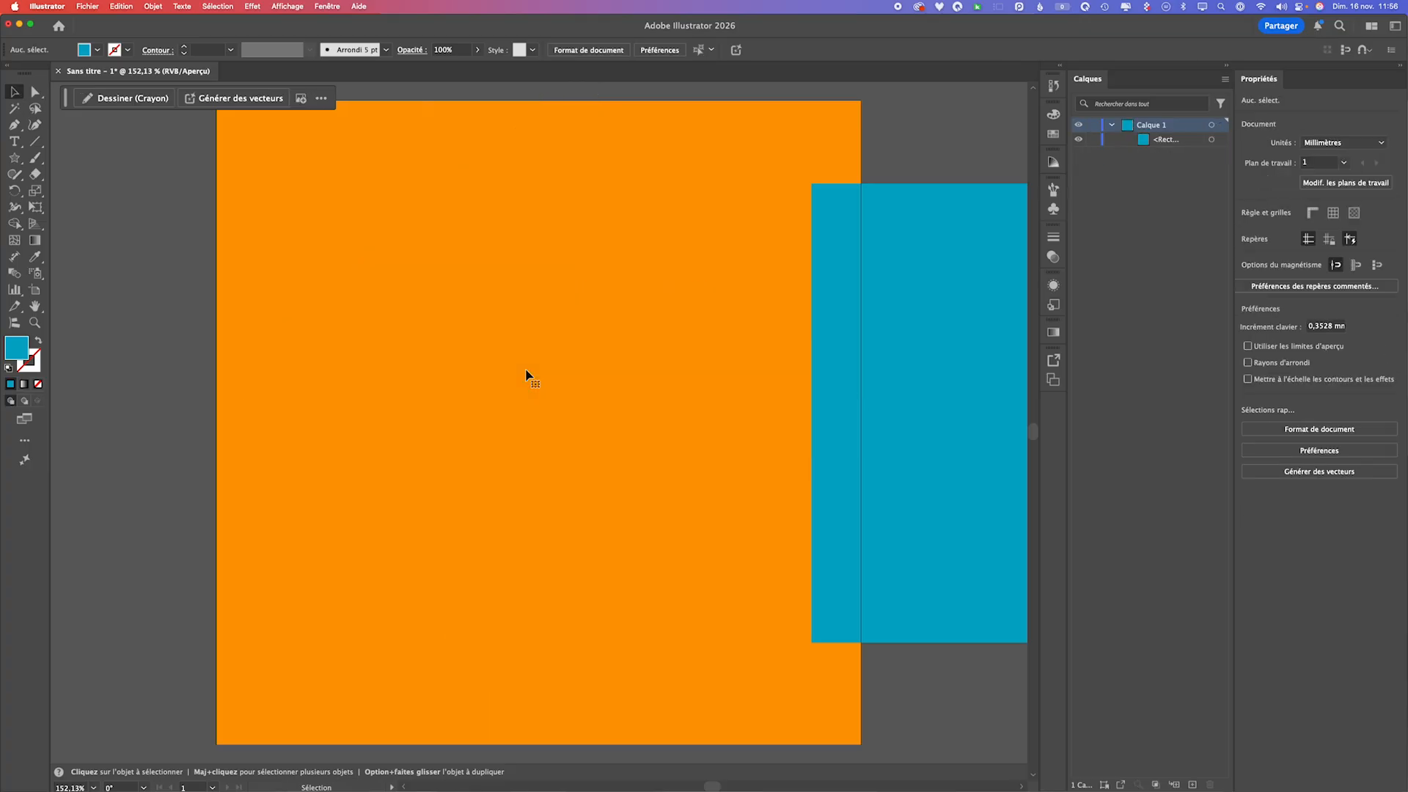
- Move the blue rectangle back to the middle of the artboard and paste a copy of it in place in front
left_click_drag(921, 396, 431, 380)
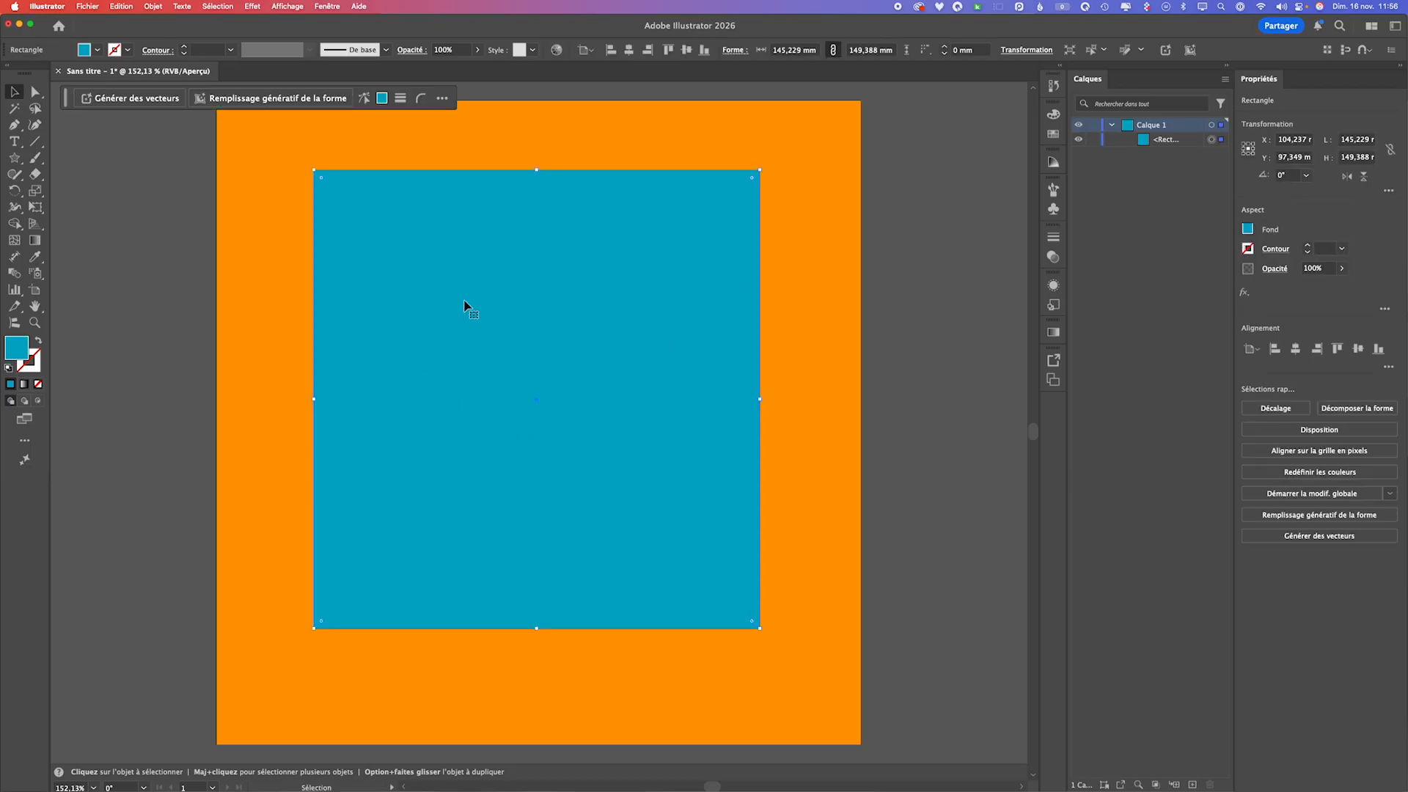
left_click(115, 8)
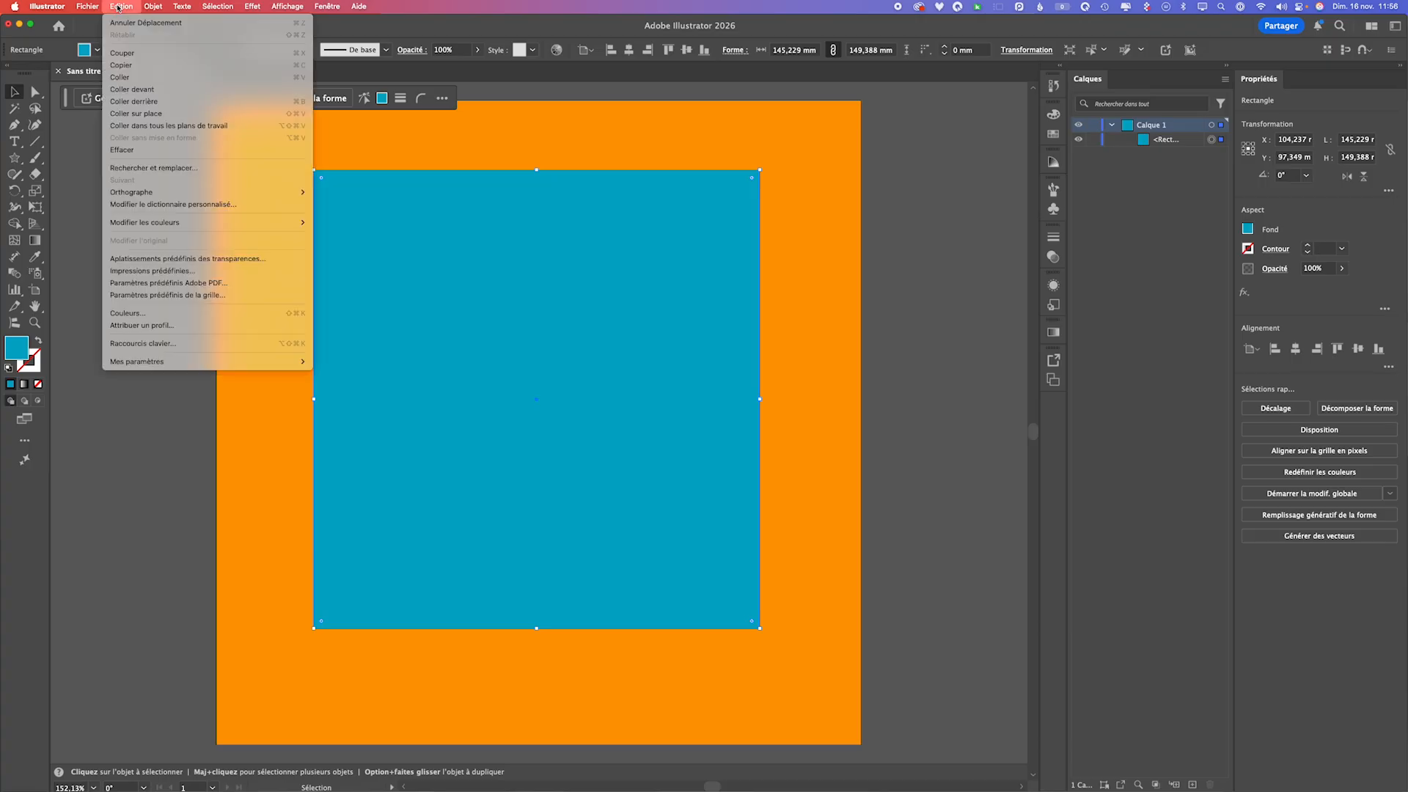
left_click(122, 65)
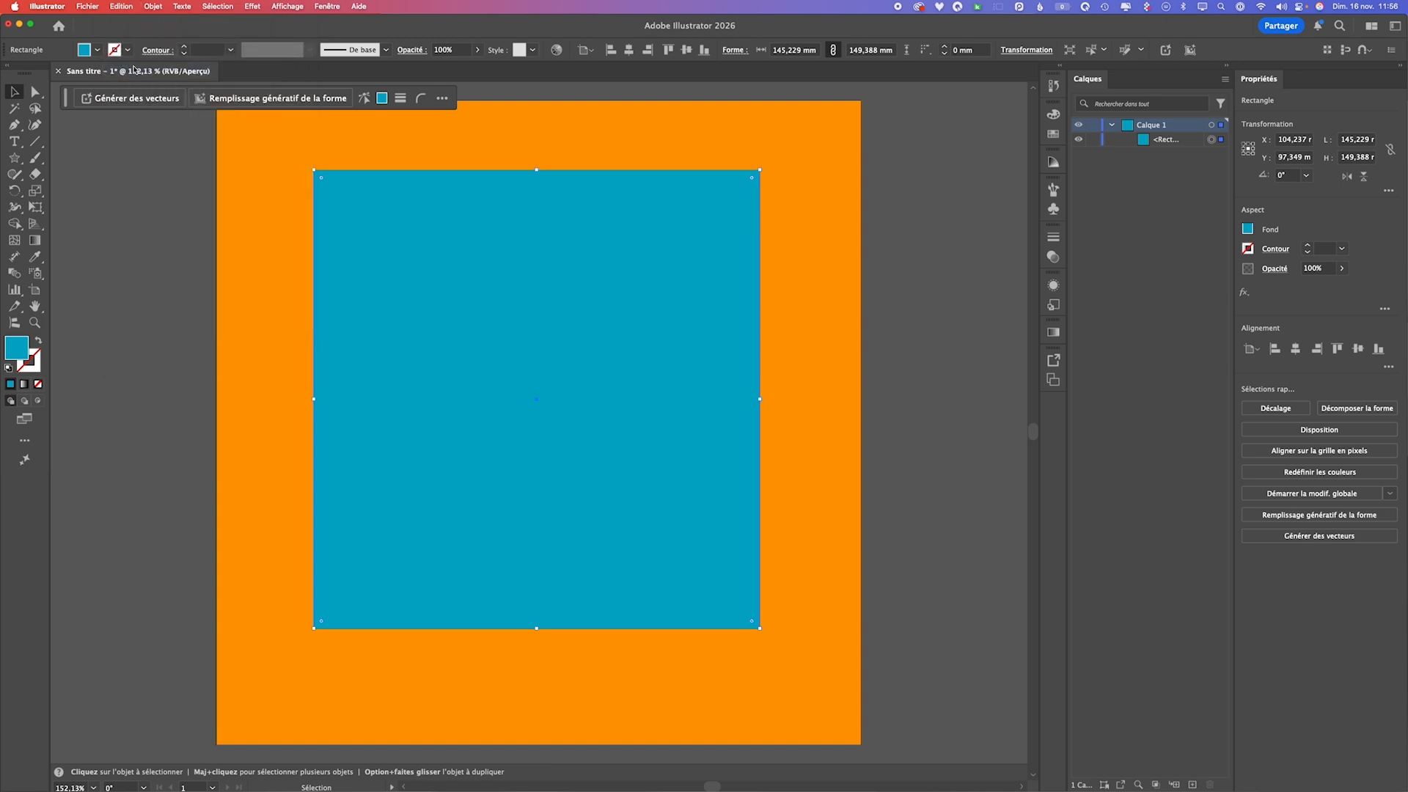
left_click(121, 6)
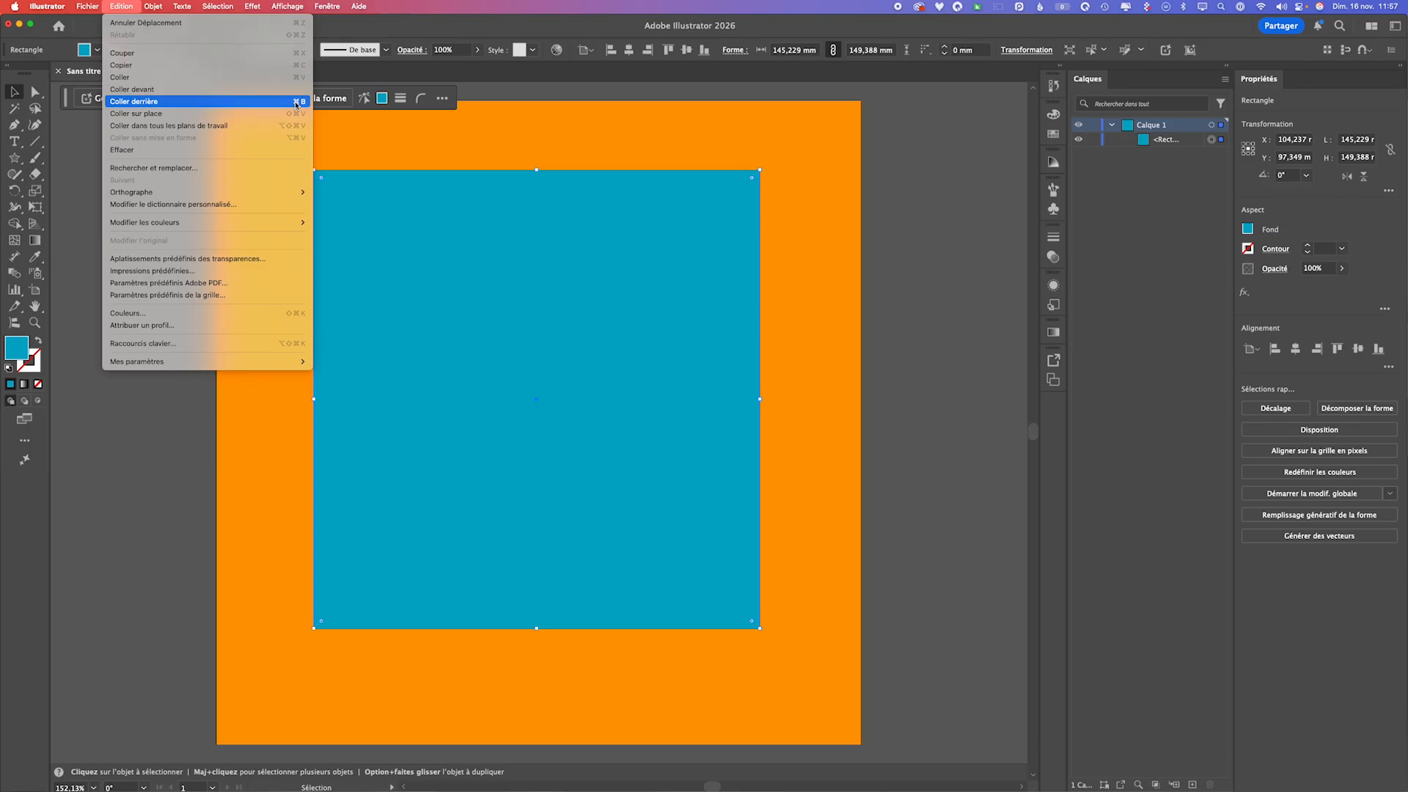
left_click(153, 91)
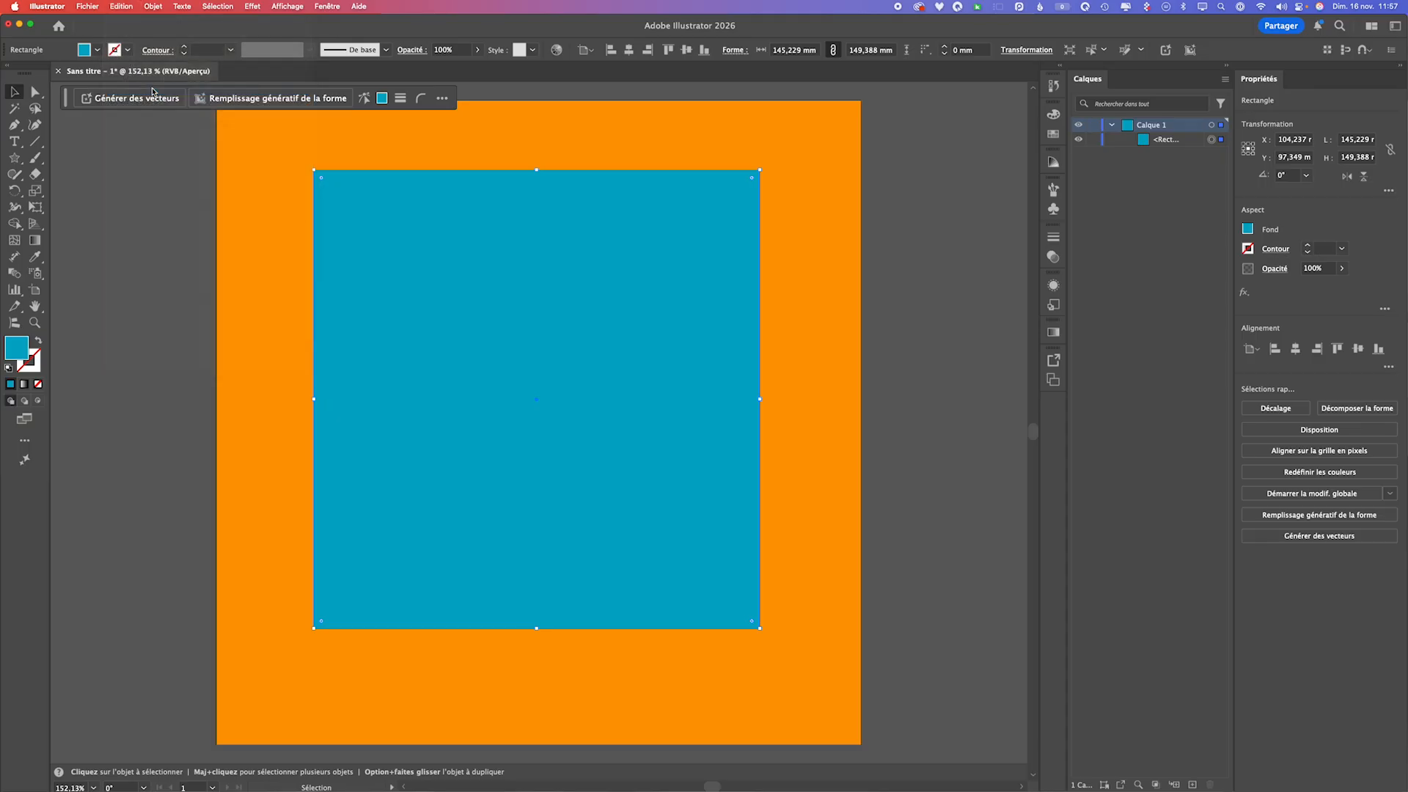
- Fill the front rectangle copy with red and shrink it about its centre to about 119 mm wide and 122 mm high
left_click(97, 52)
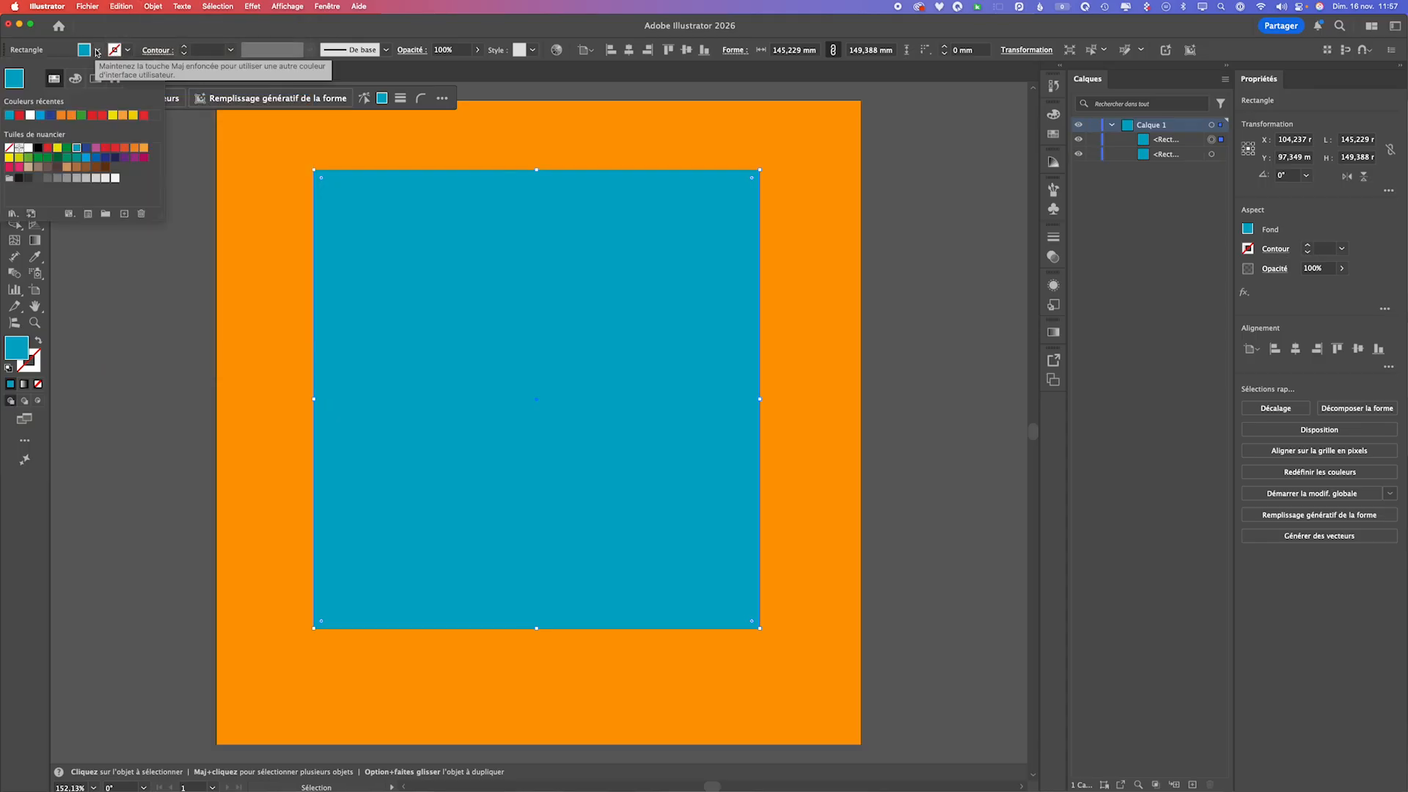
left_click(102, 115)
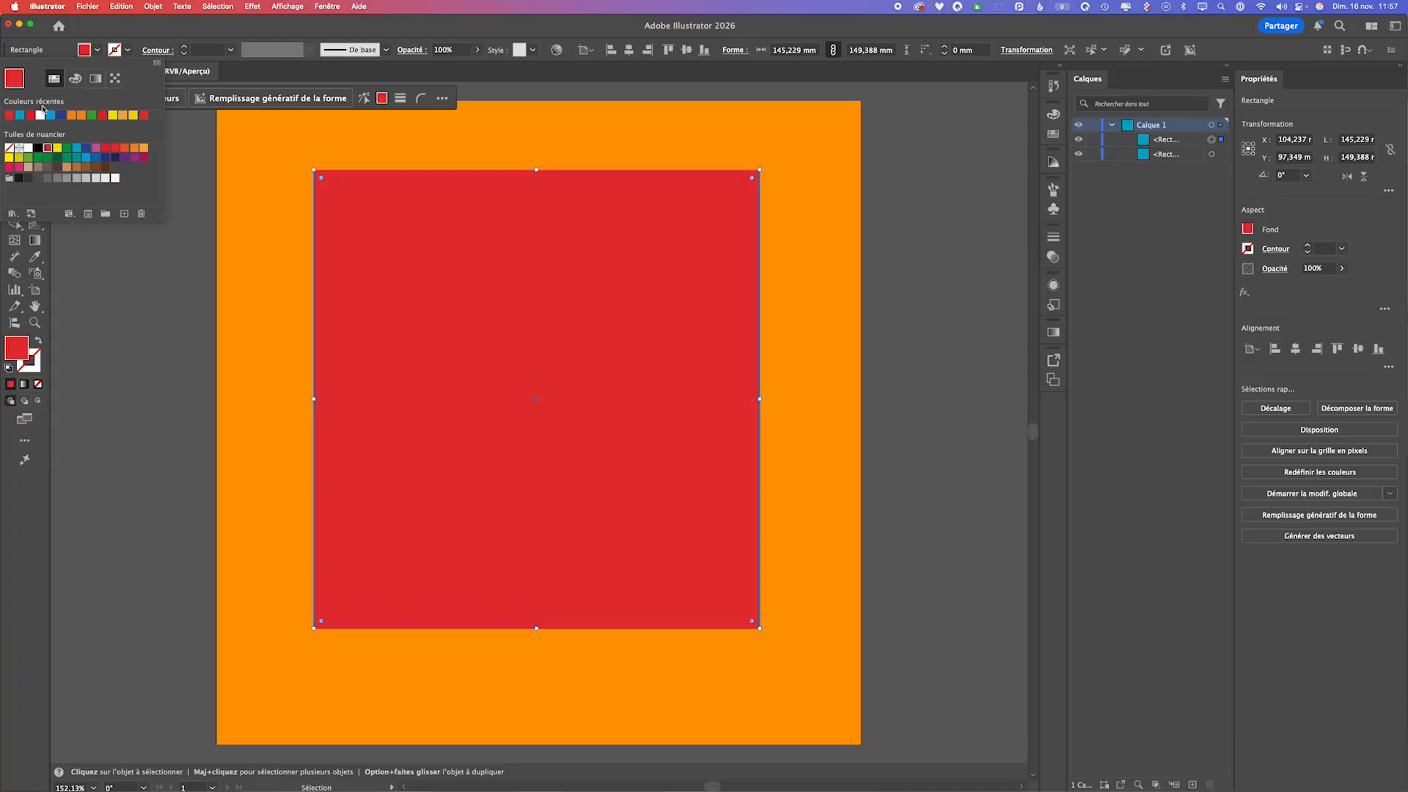
left_click(136, 25)
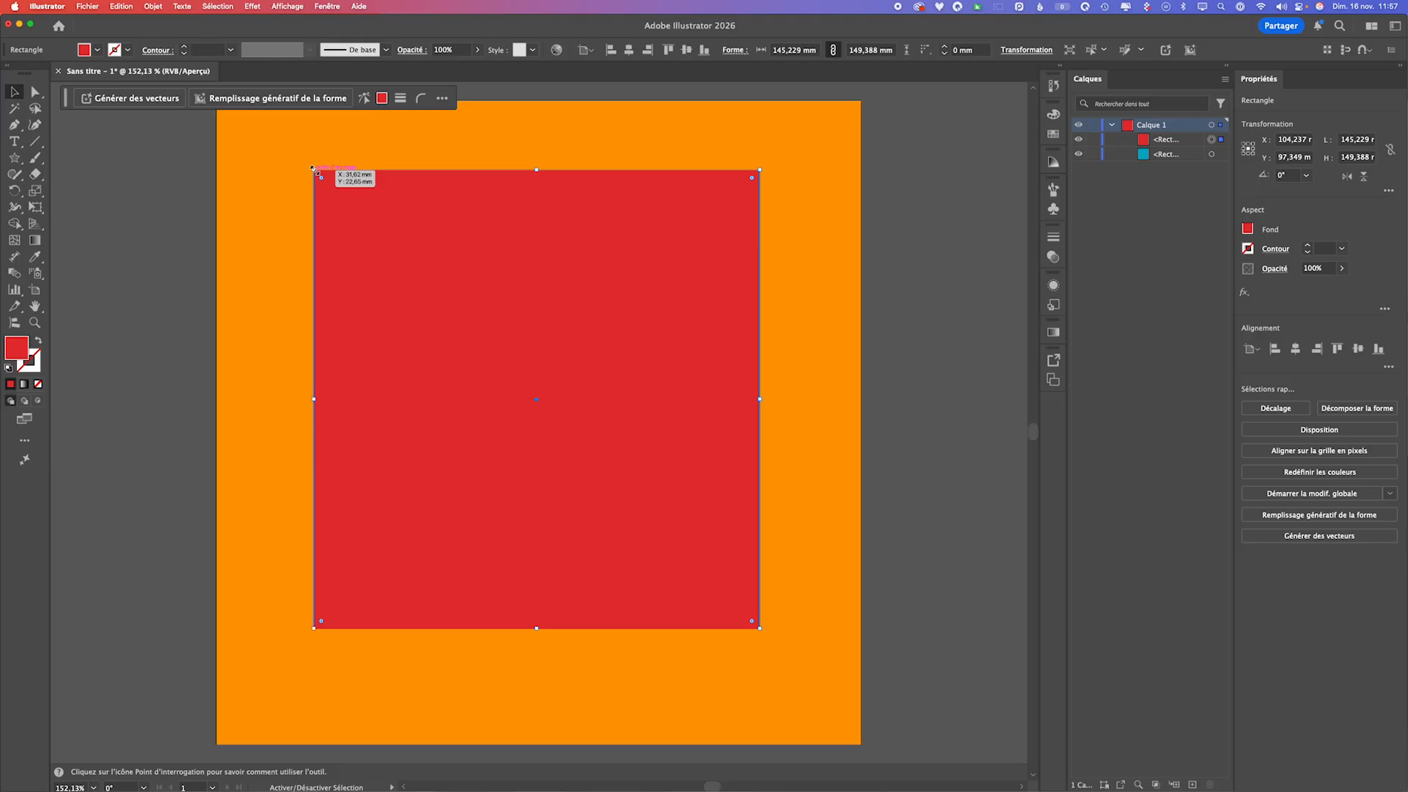
left_click_drag(313, 169, 347, 213)
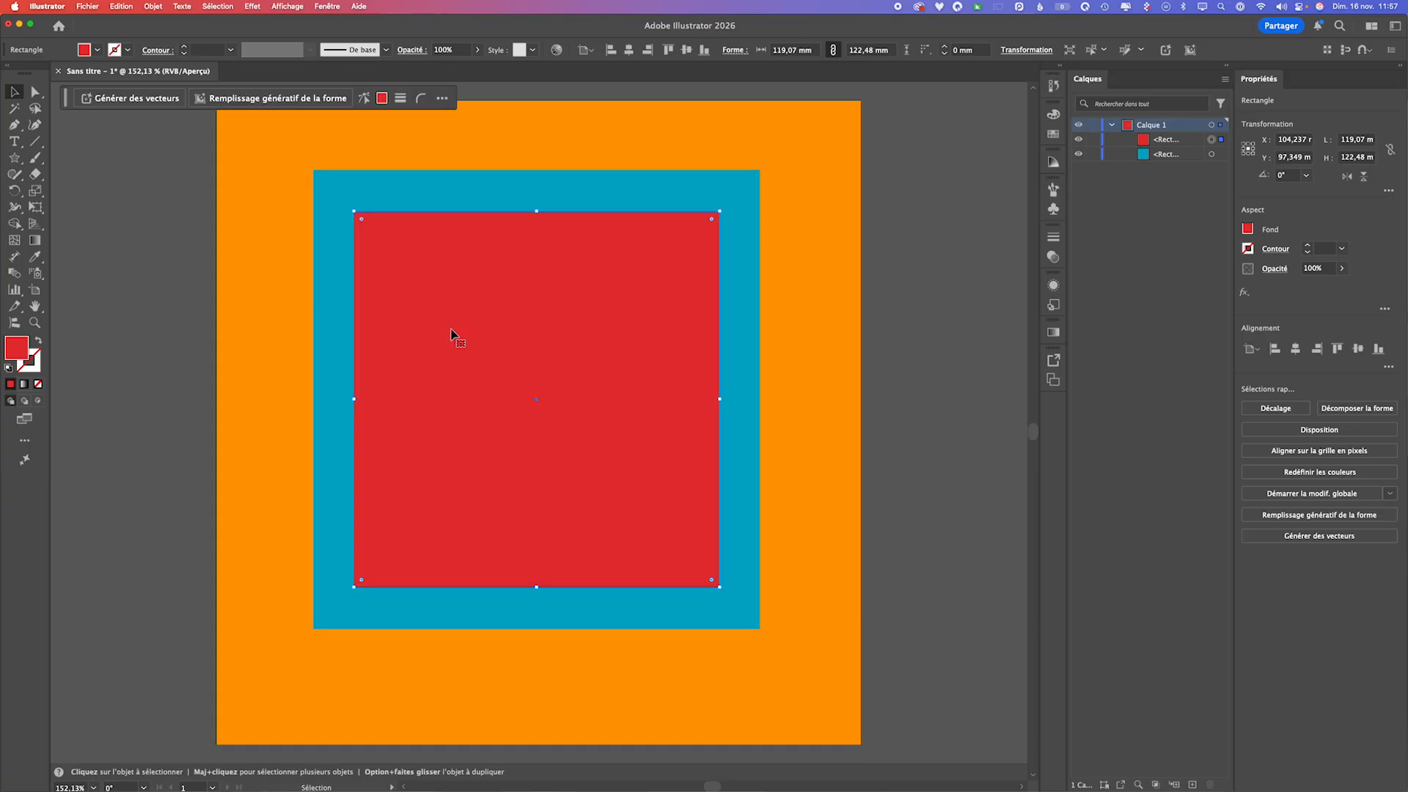
- Cut the red rectangle out of the blue one with Shape Builder and move the resulting frame slightly down and left
left_click(336, 191)
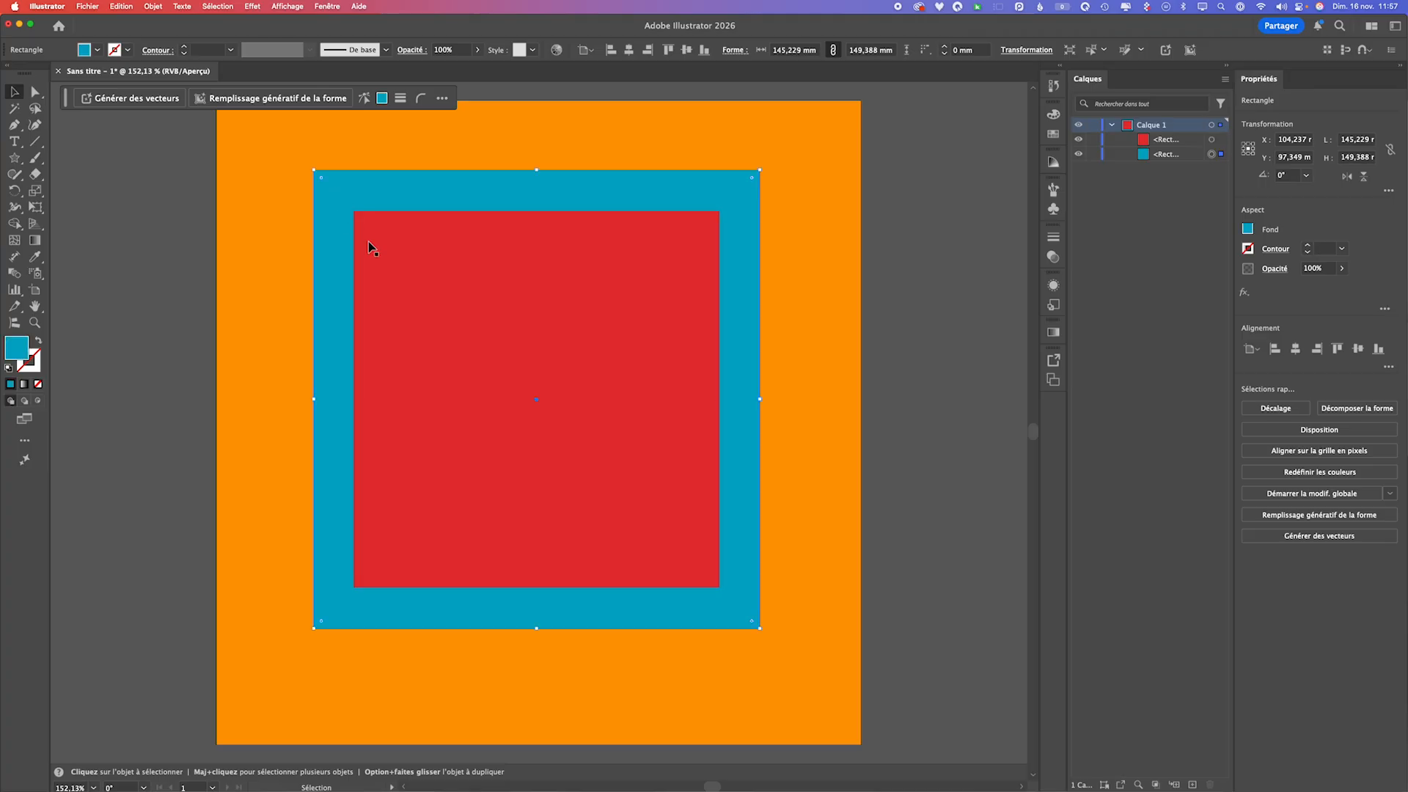
left_click(402, 253, "shift")
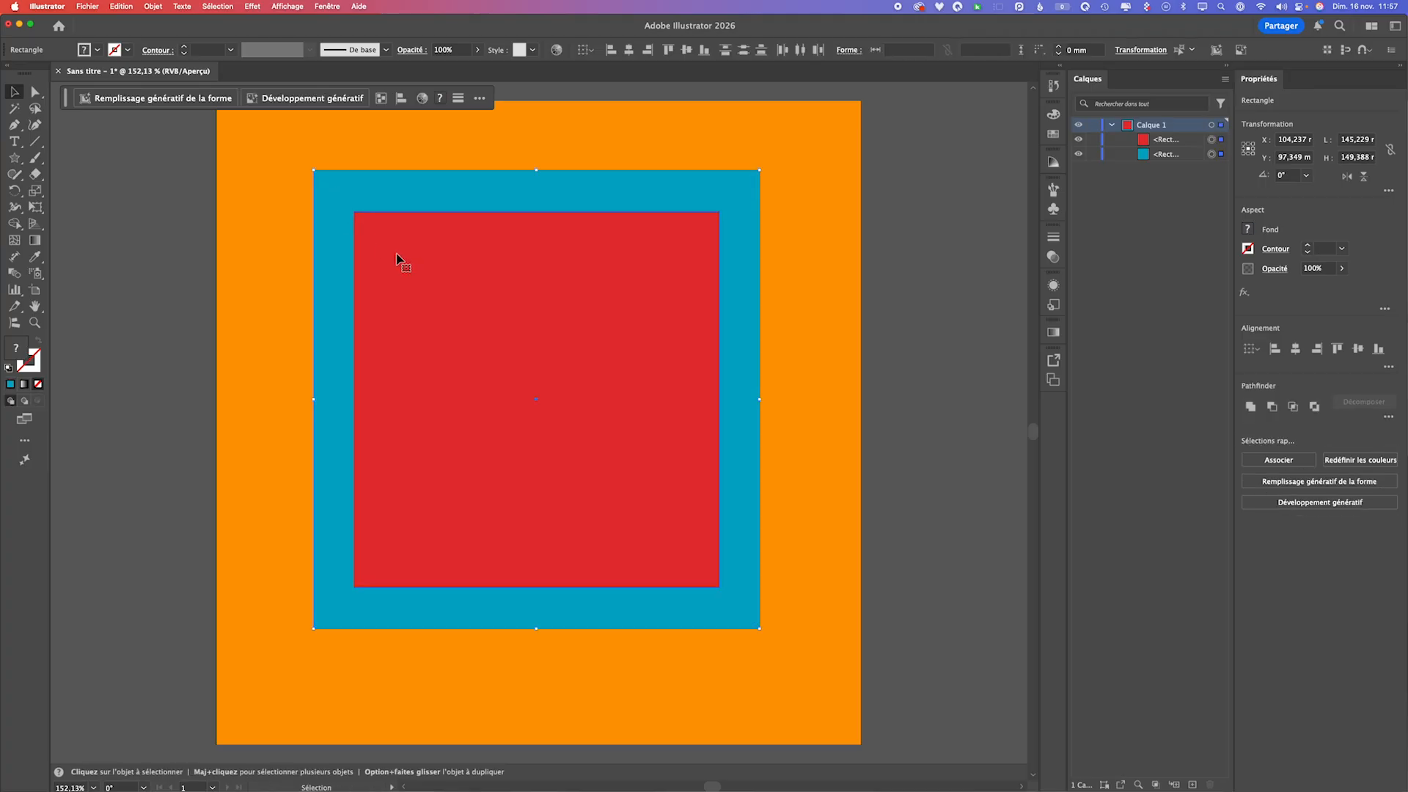
left_click(15, 224)
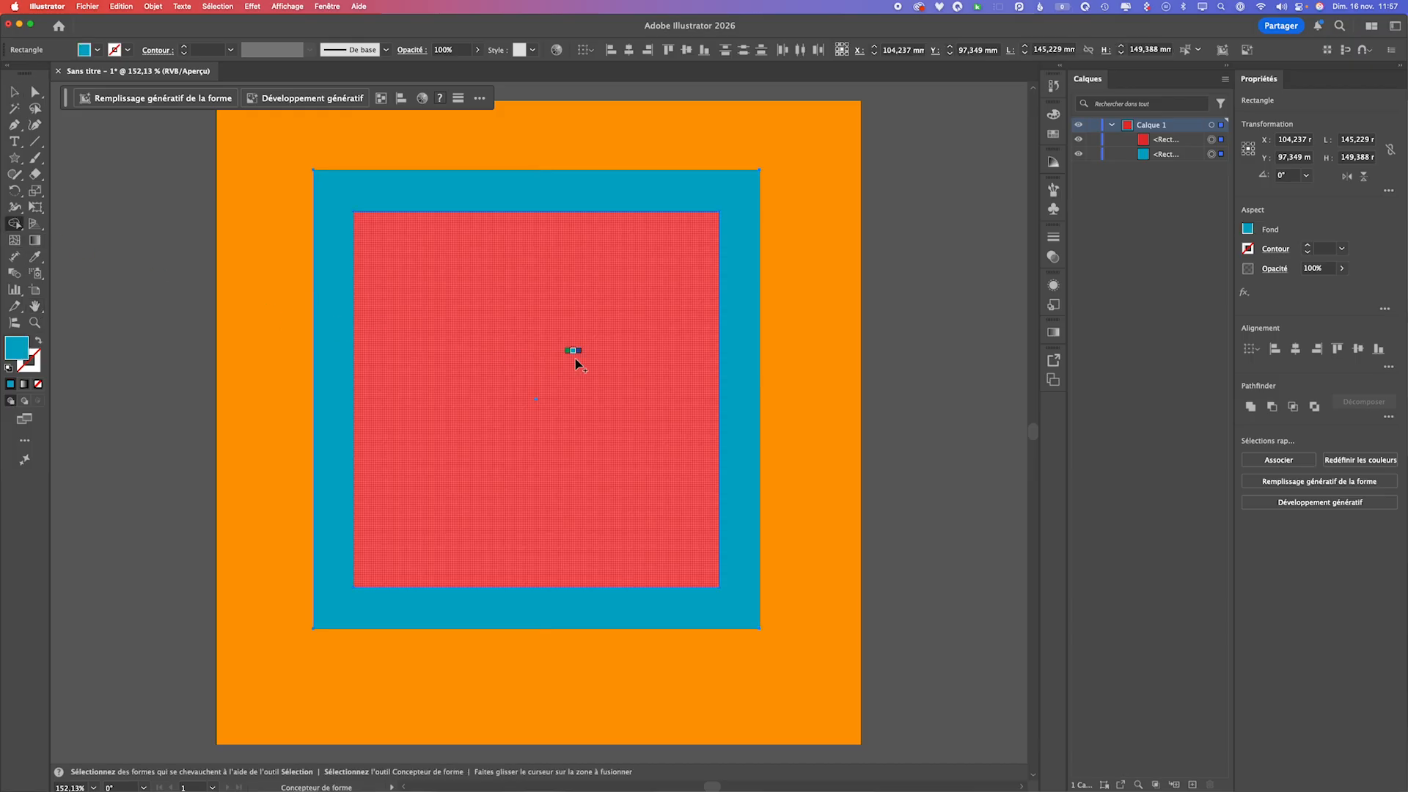
left_click(518, 334, "alt")
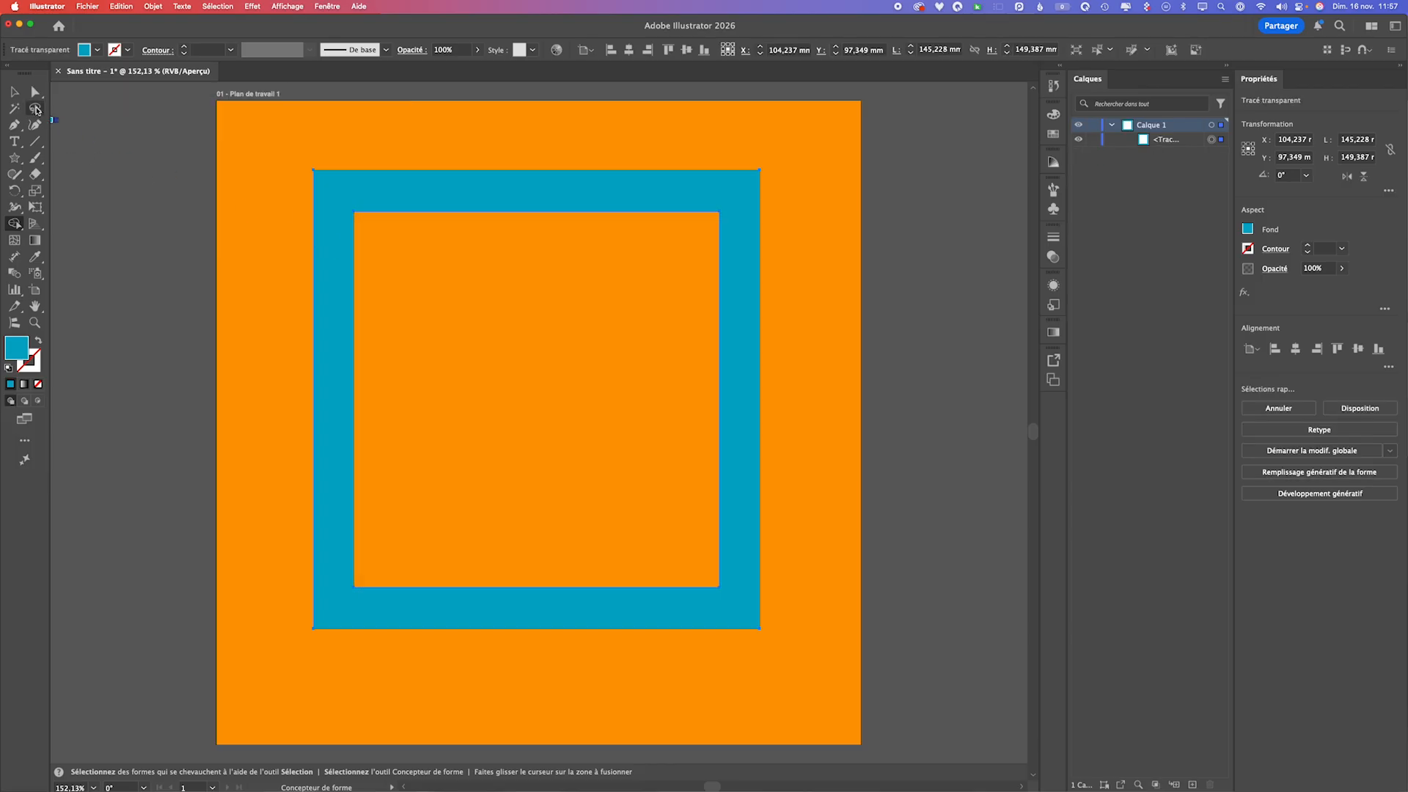
left_click(14, 92)
left_click_drag(685, 184, 668, 209)
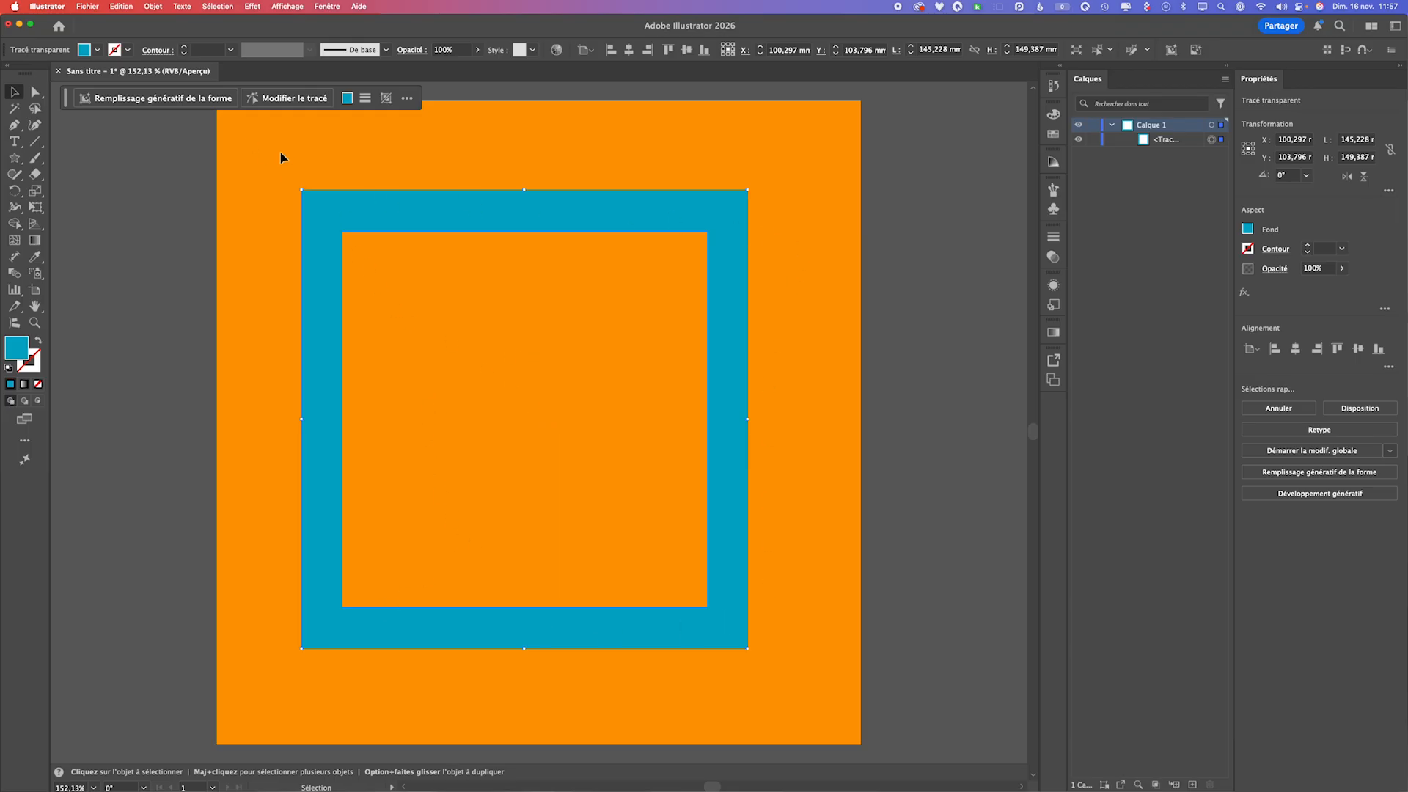
- Try rounding all the frame's outer and inner corners together, starting with a radius of about 15 mm, and undo the rounding
left_click(34, 93)
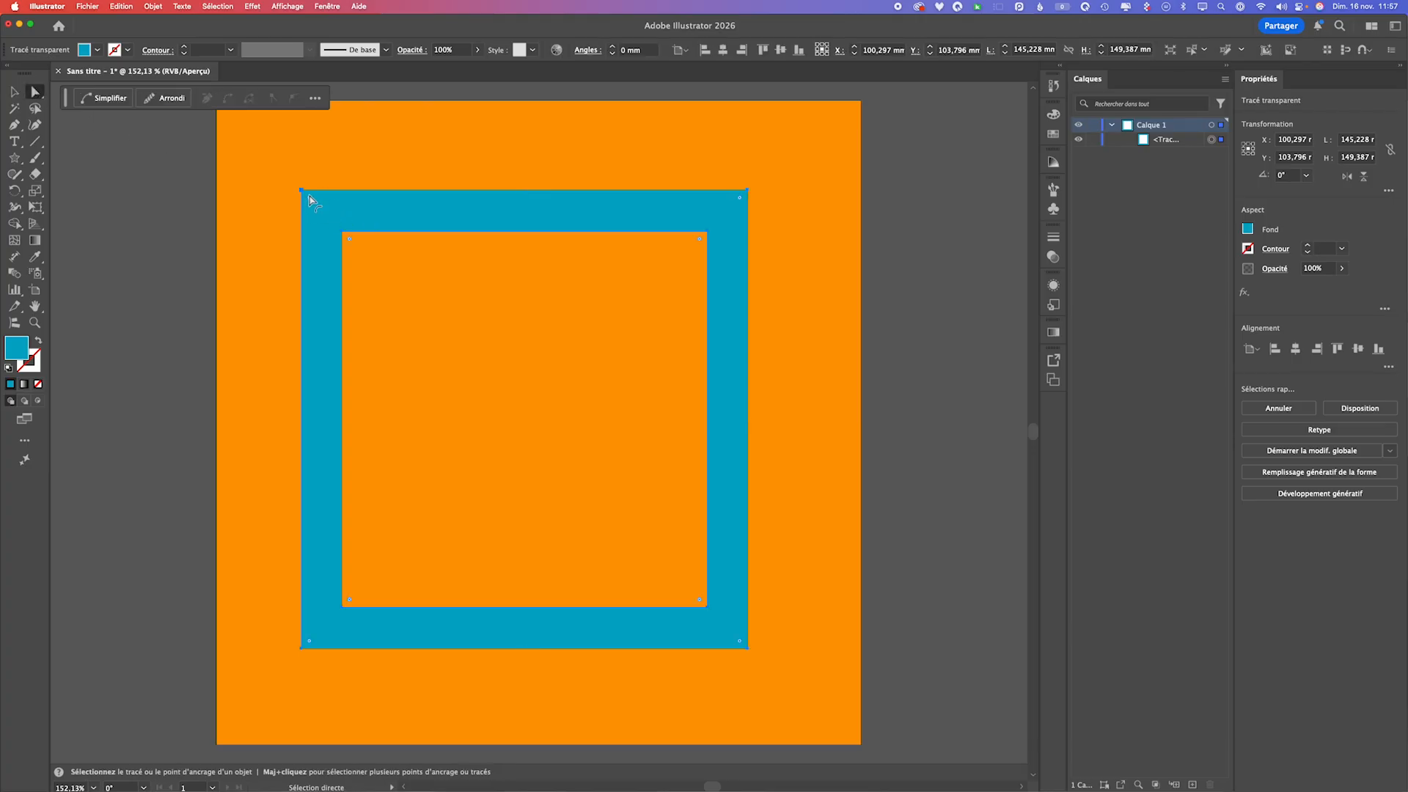
left_click_drag(311, 203, 349, 243)
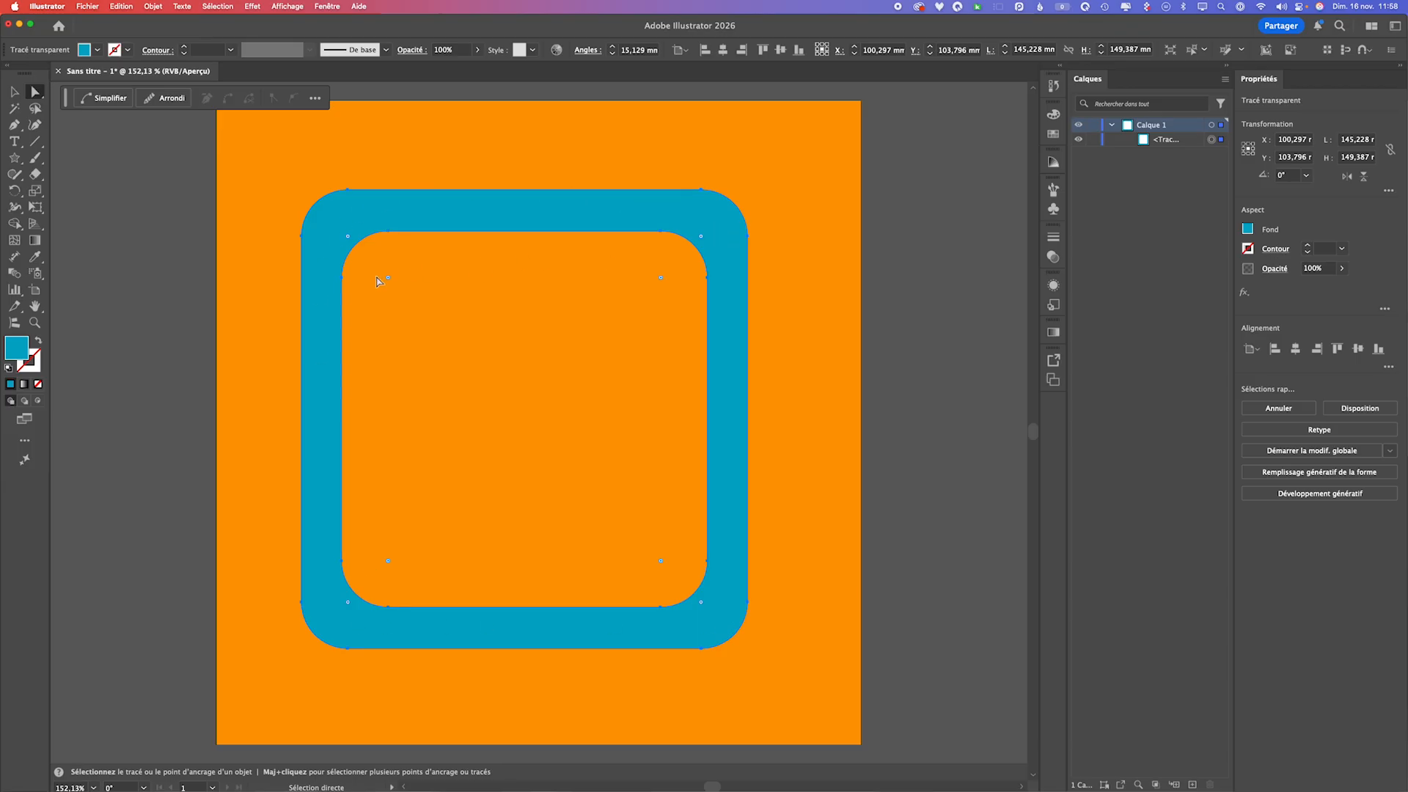
key("super+z")
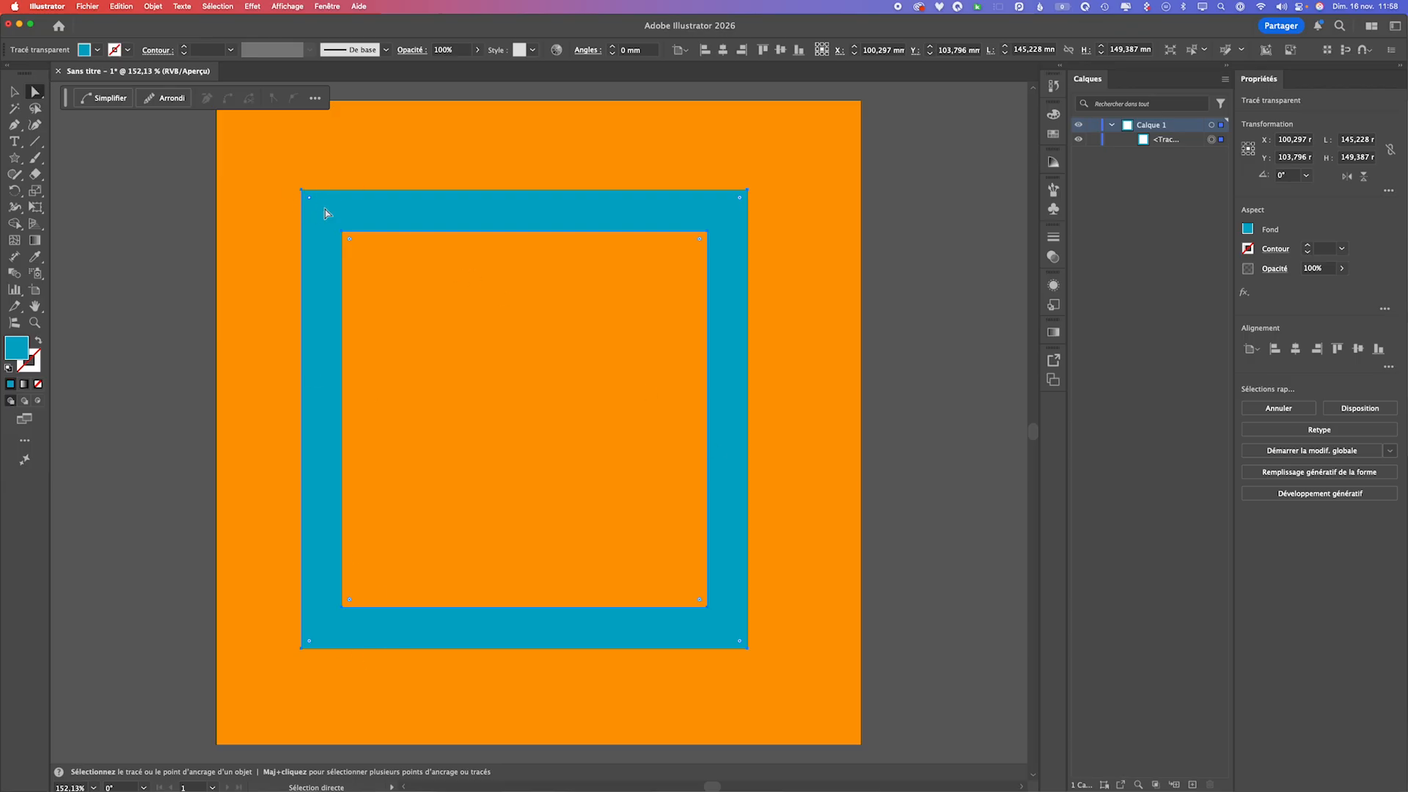
left_click_drag(309, 199, 395, 300)
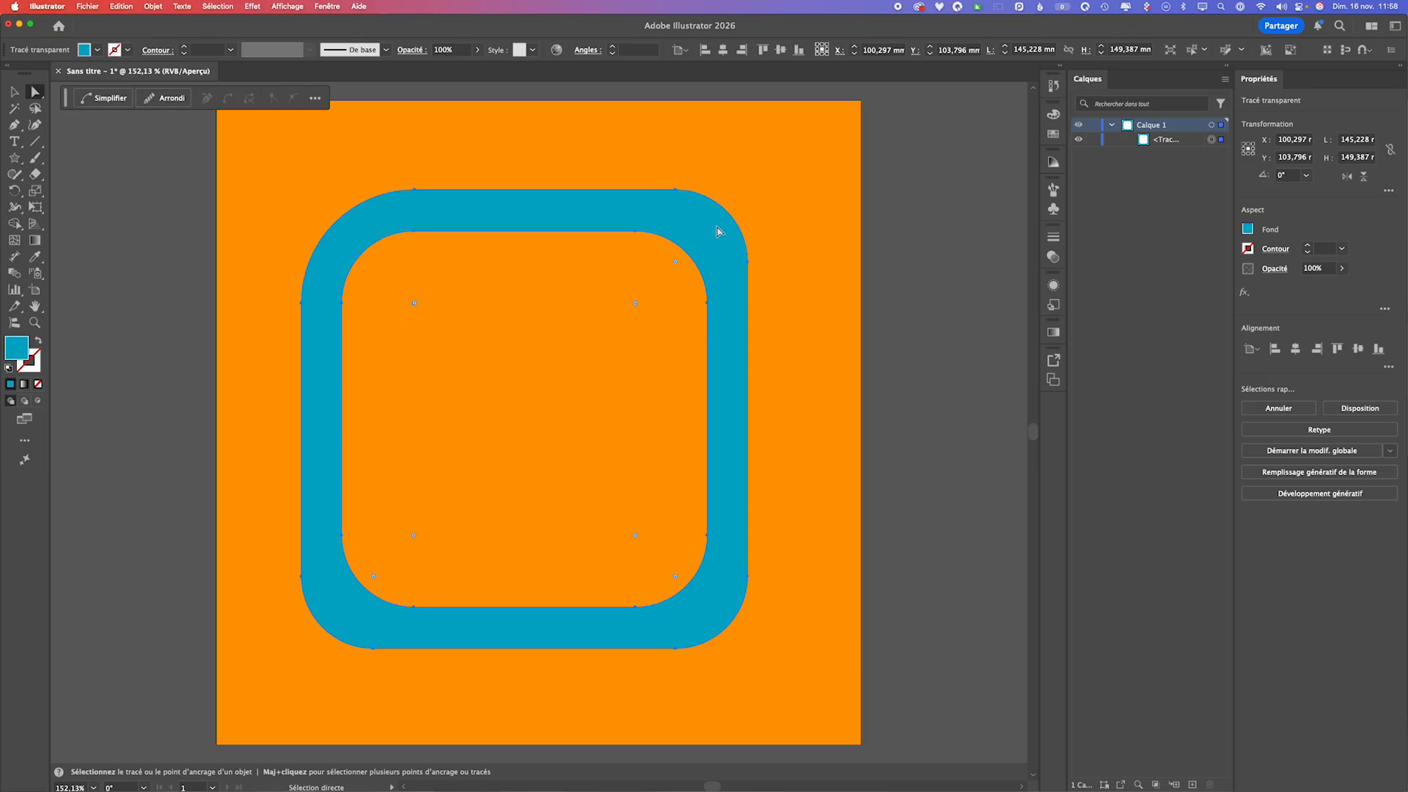
left_click_drag(717, 231, 637, 239)
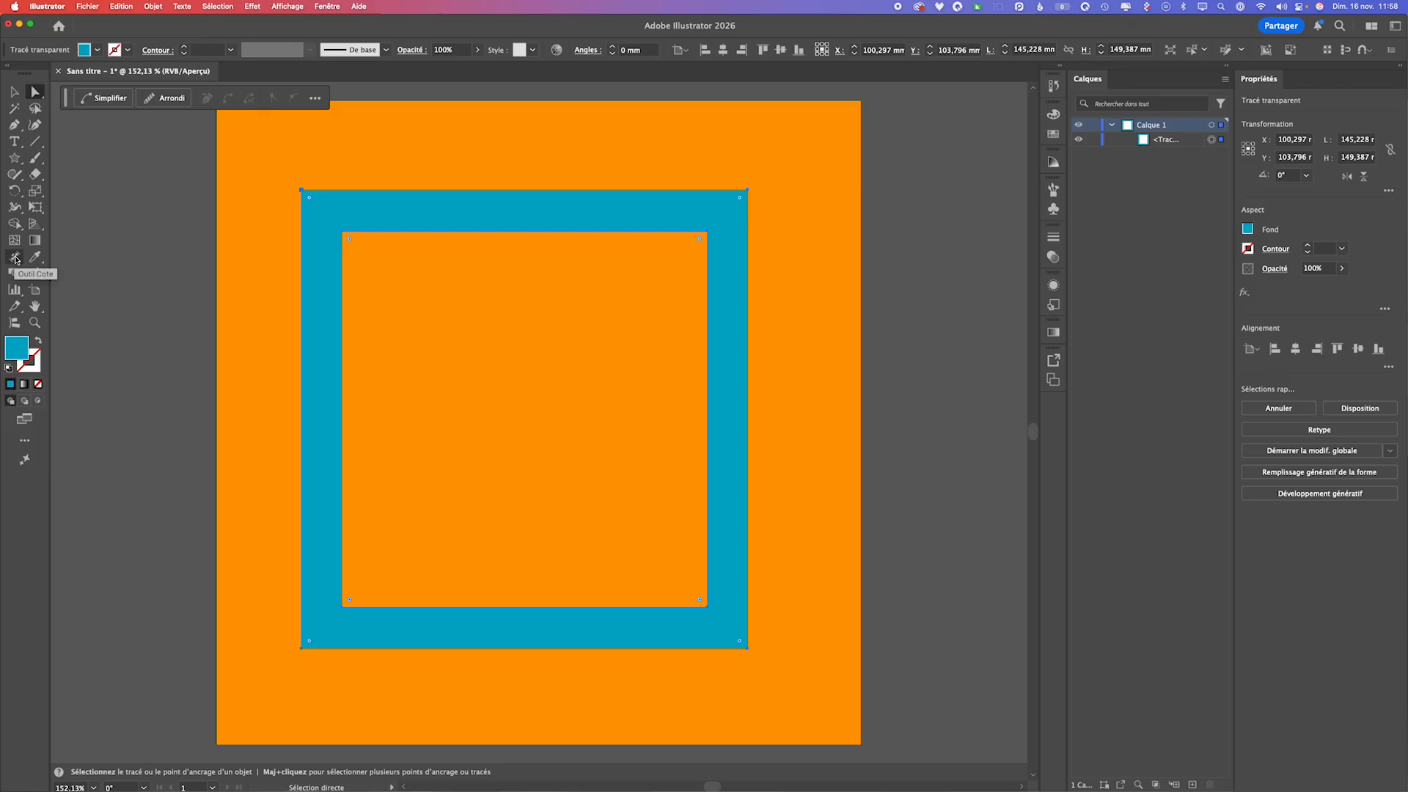
- Dimension the frame's overall width and the thickness of its upper band, and delete the Dimensions layer
left_click(16, 259)
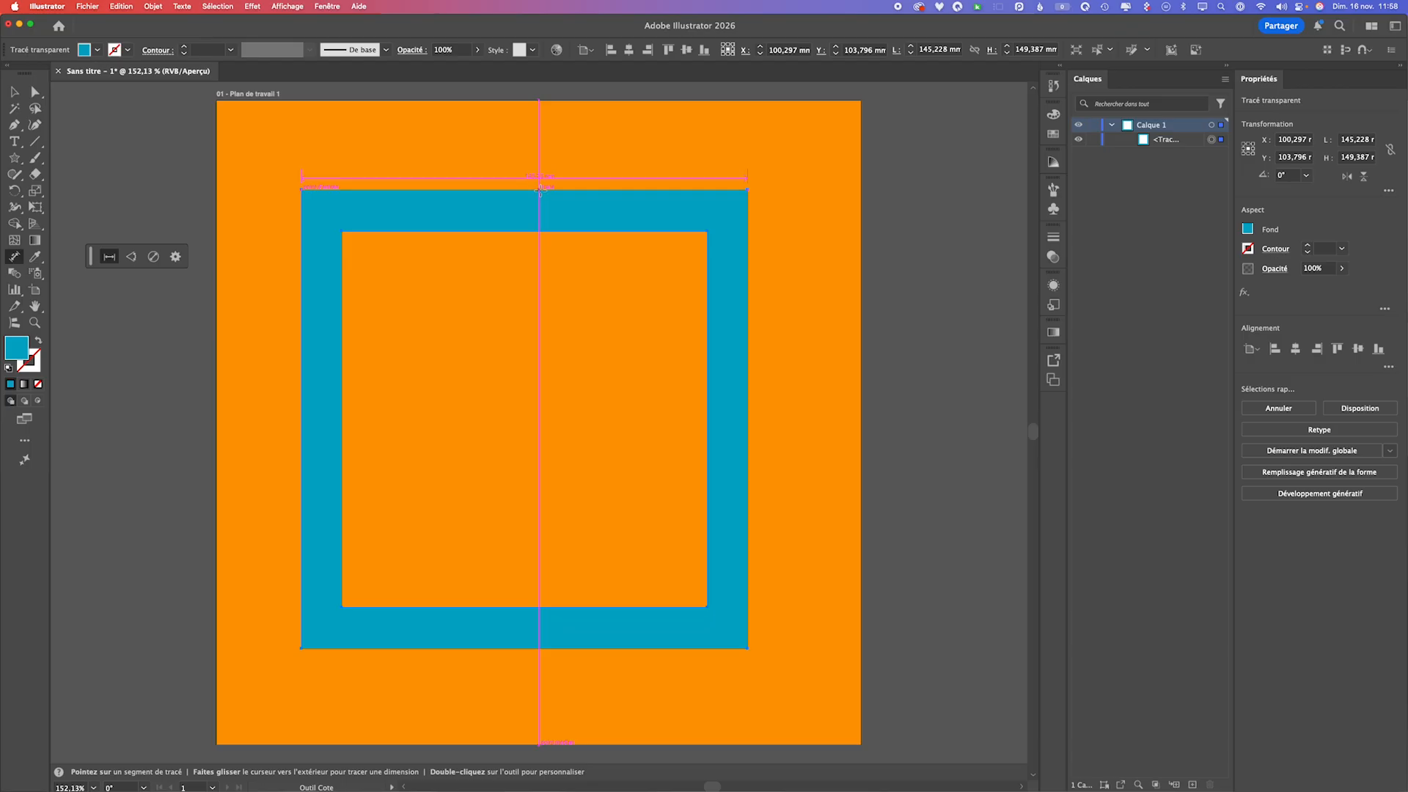
left_click(540, 232)
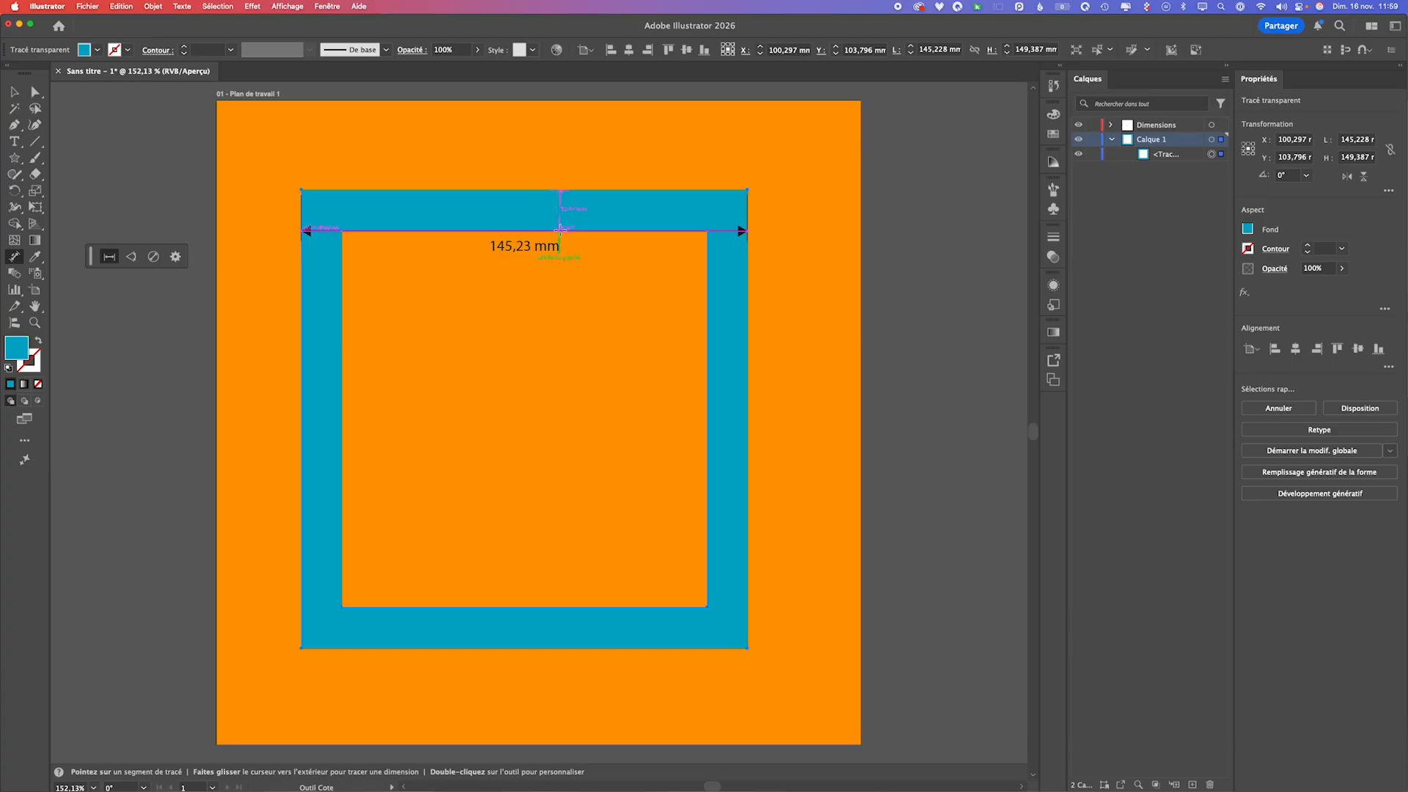
left_click_drag(559, 229, 568, 217)
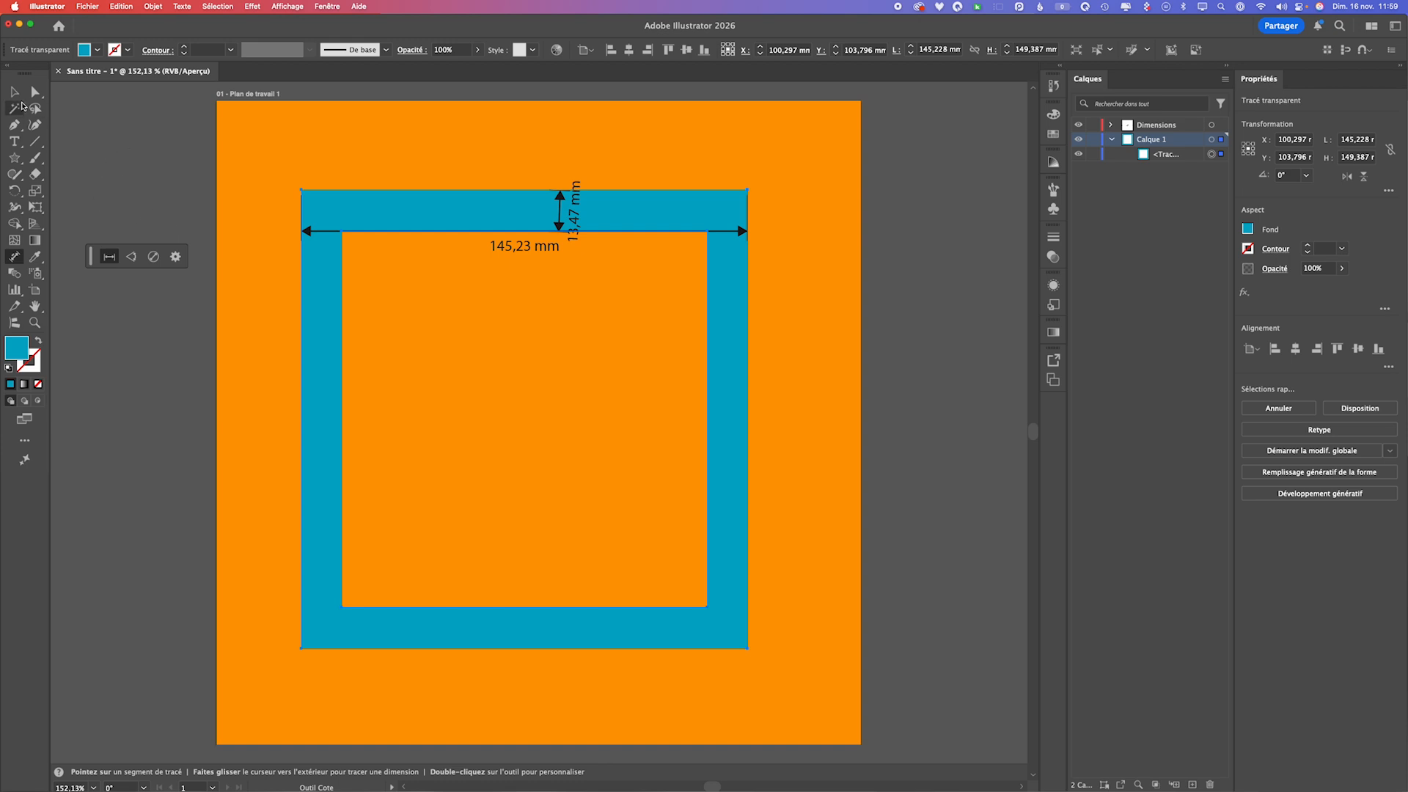
left_click(14, 91)
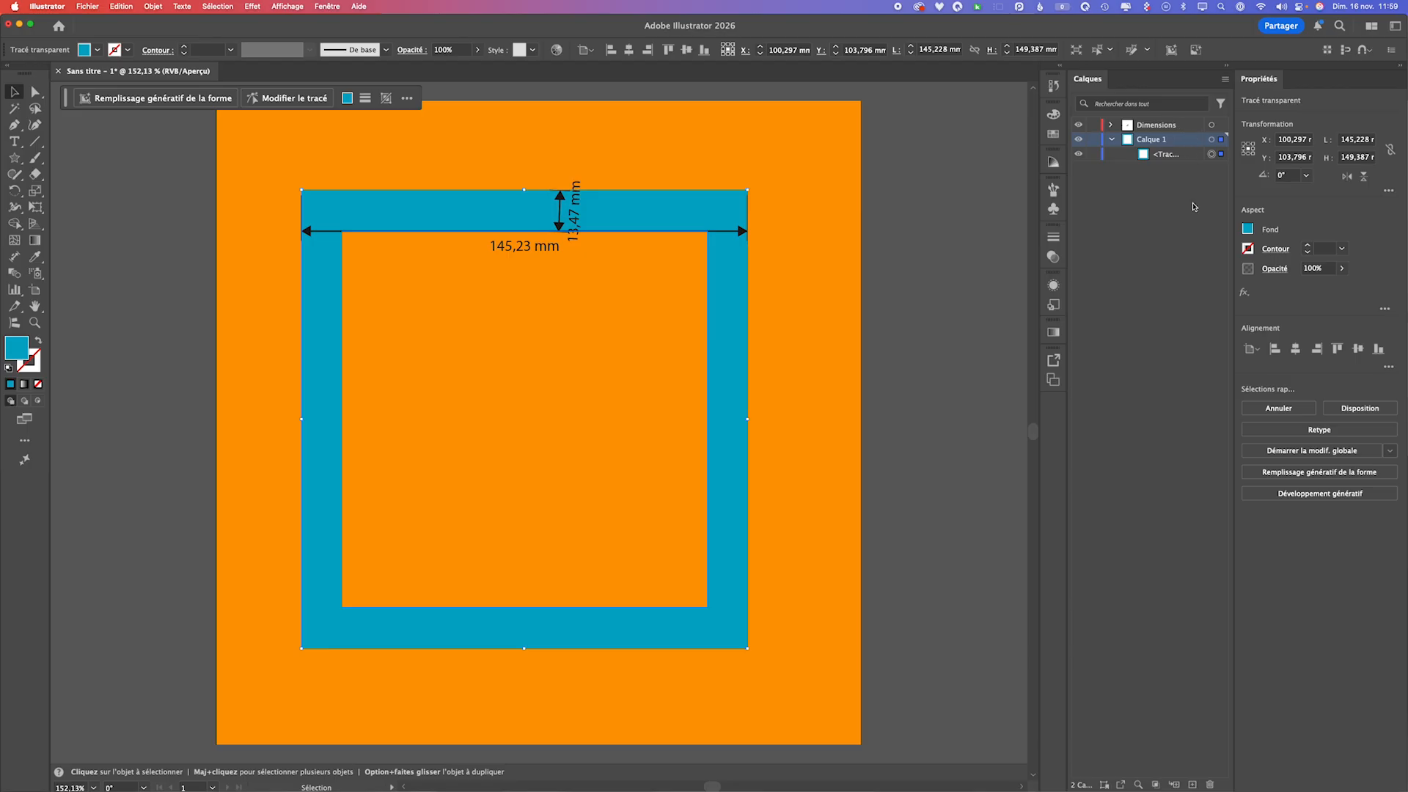
mouse_move(1195, 126)
left_mouse_down()
mouse_move(1216, 263)
mouse_move(1210, 785)
left_mouse_up()
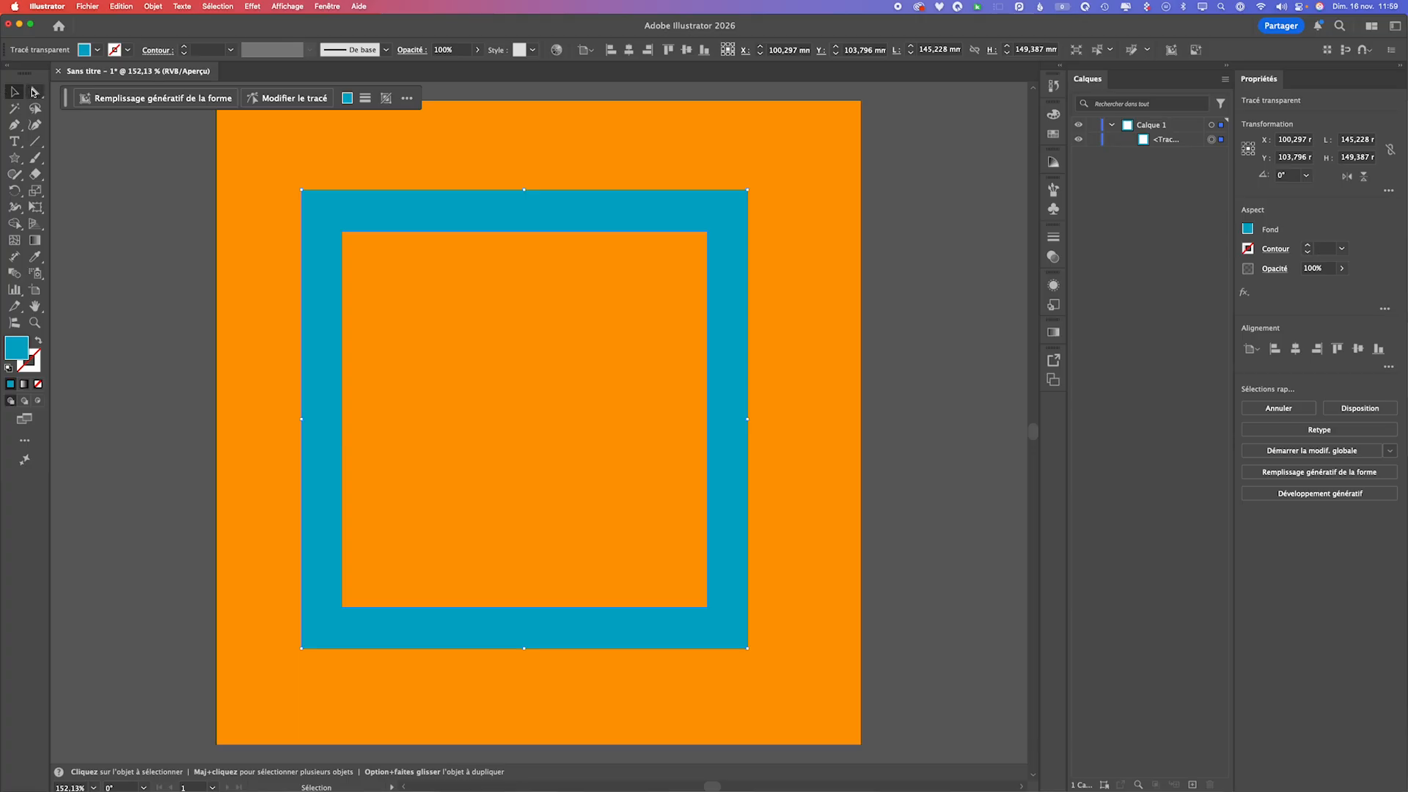
- Set the radius of the frame's outer upper-left corner to 13,47 mm
left_click(35, 91)
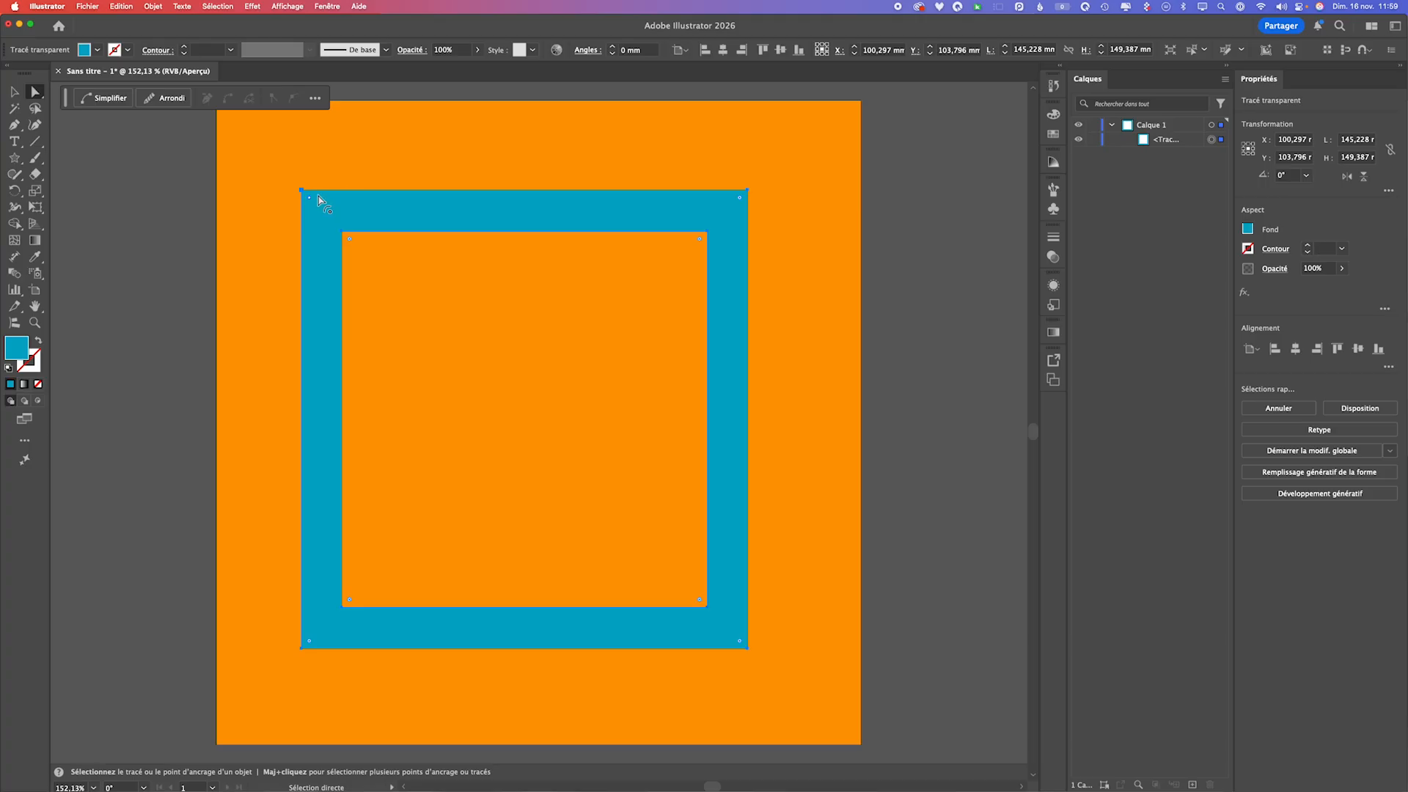
left_click(624, 51)
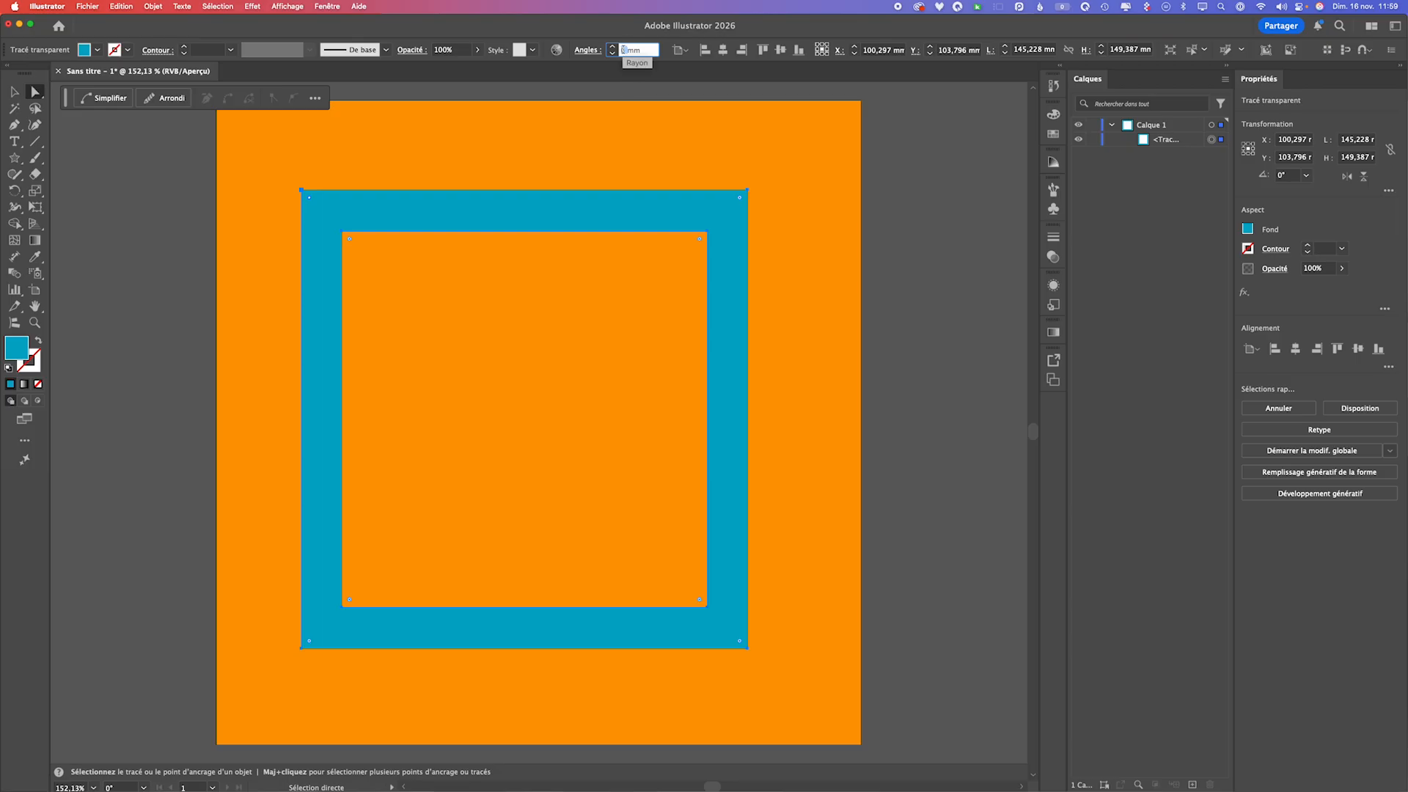
type("13,47")
key("Tab")
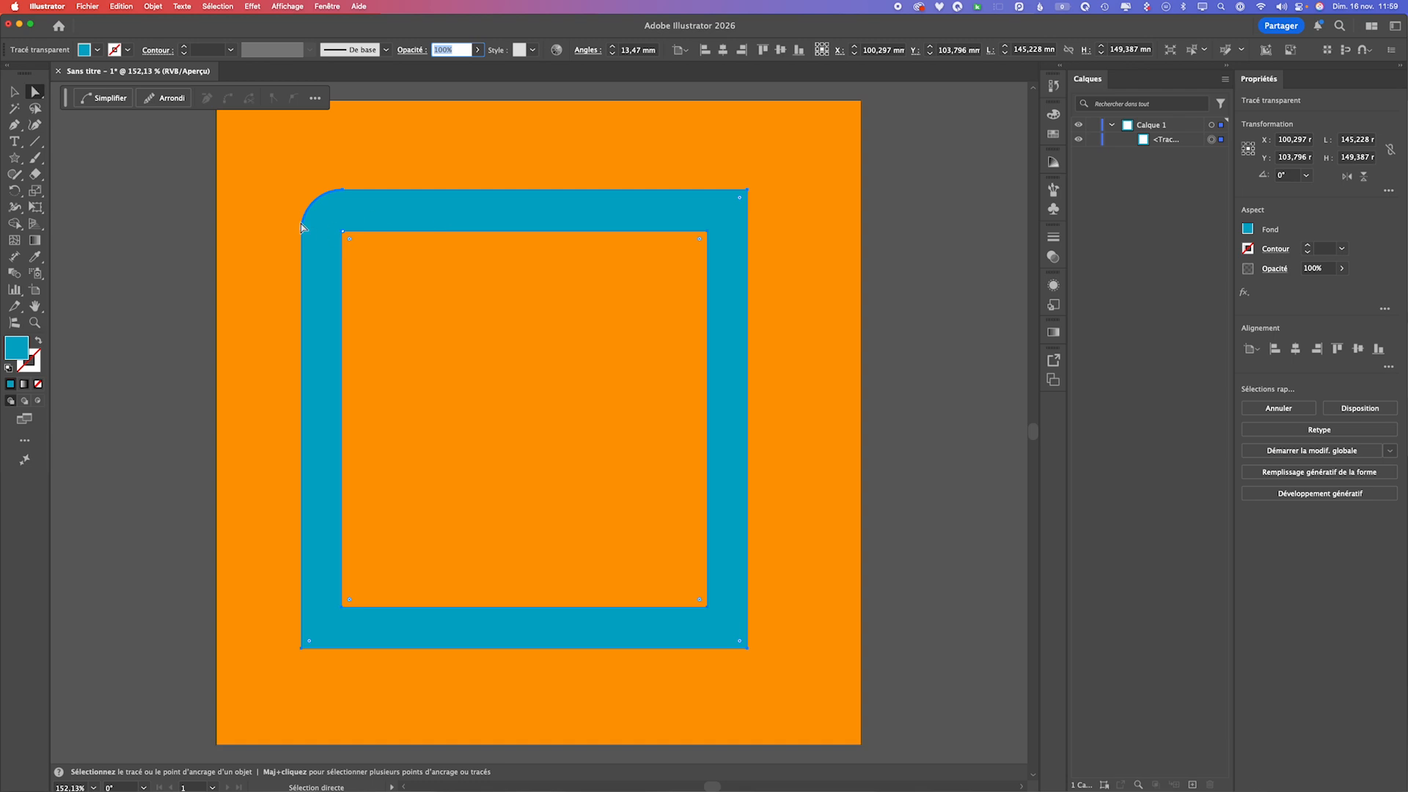
- Try rounding all the frame's corners together from the inner upper-left corner, and undo back to square corners
left_click(351, 242)
left_click_drag(350, 242, 399, 290)
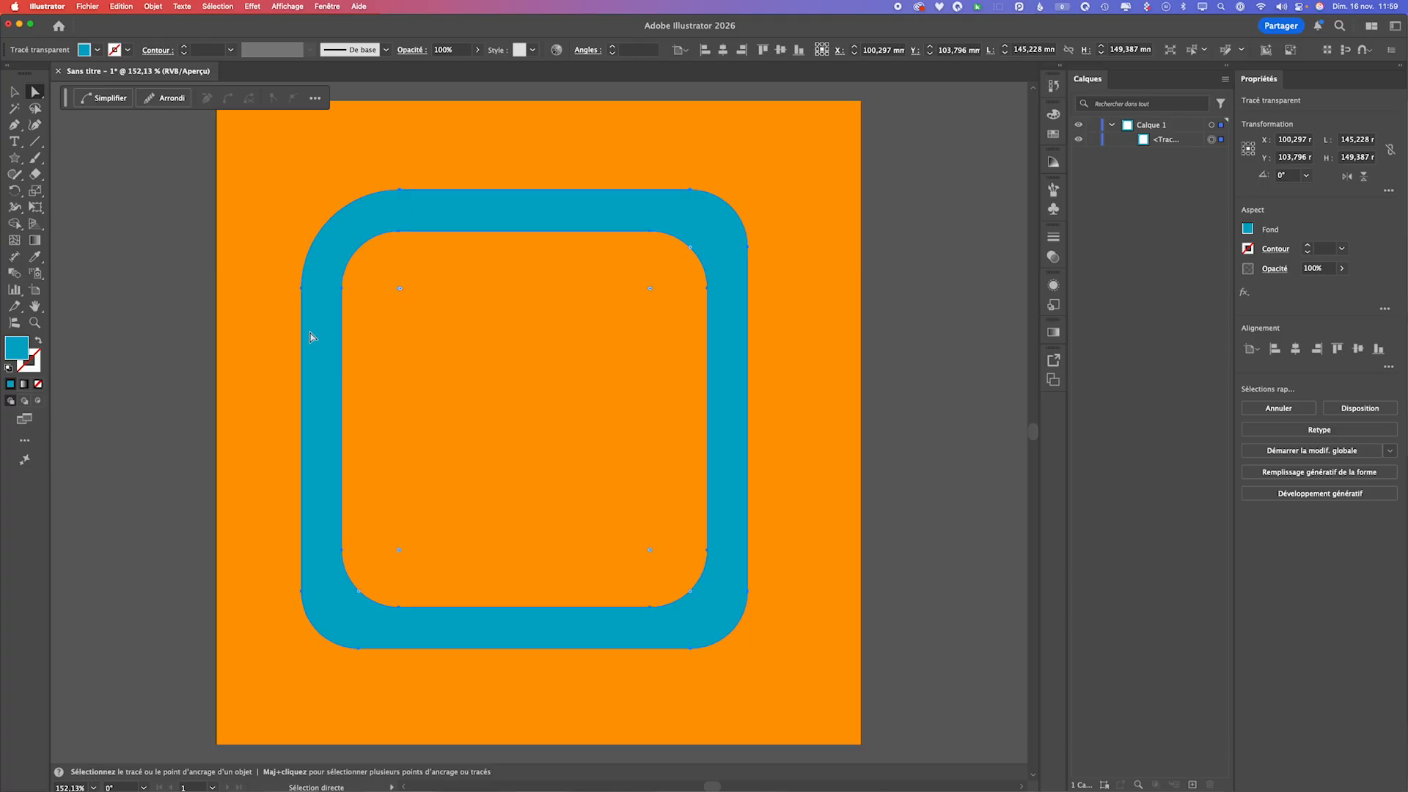
key("super+z")
key("super+z")
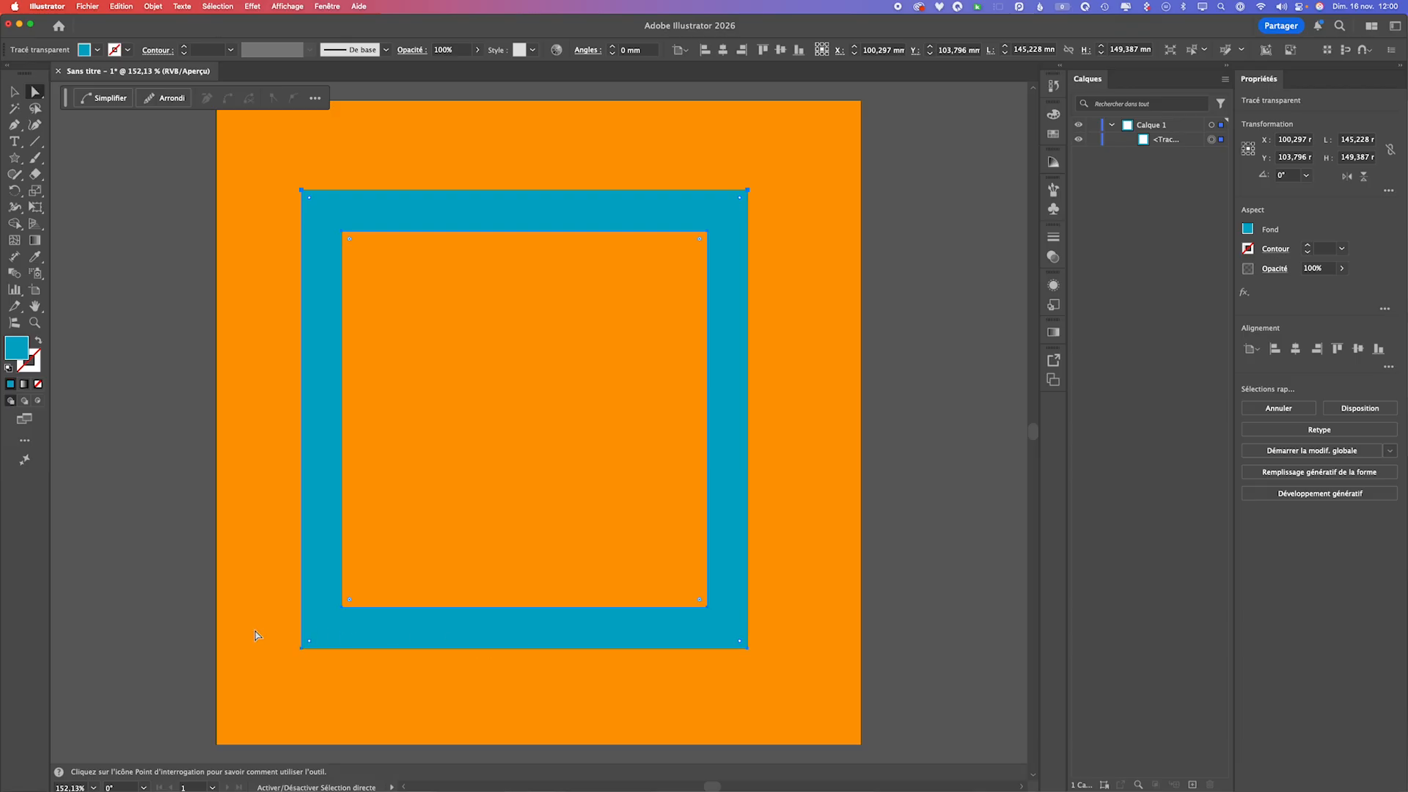
- Set the radius of the frame's four outer corners to 13,47 mm
left_click(626, 50)
type("13,47")
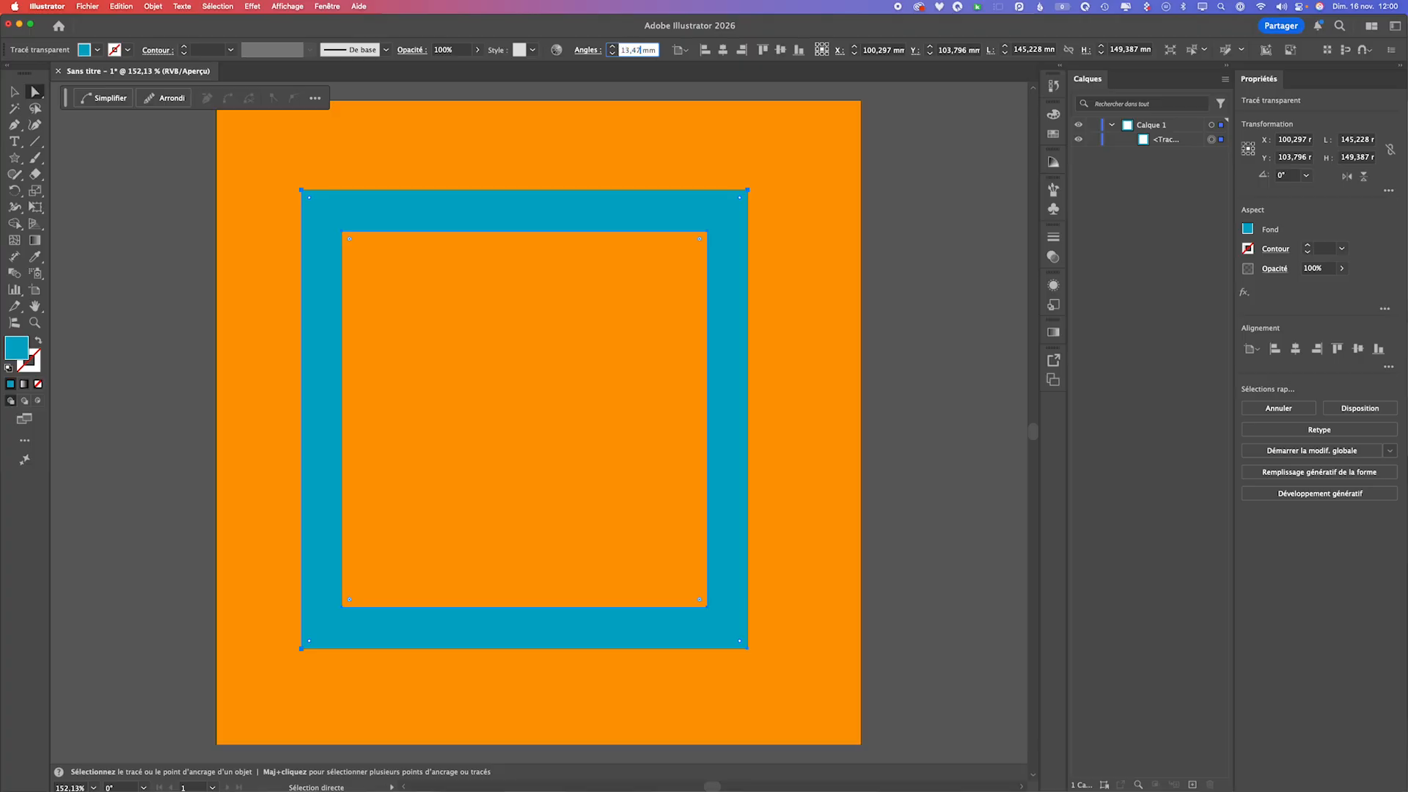
key("shift+Tab")
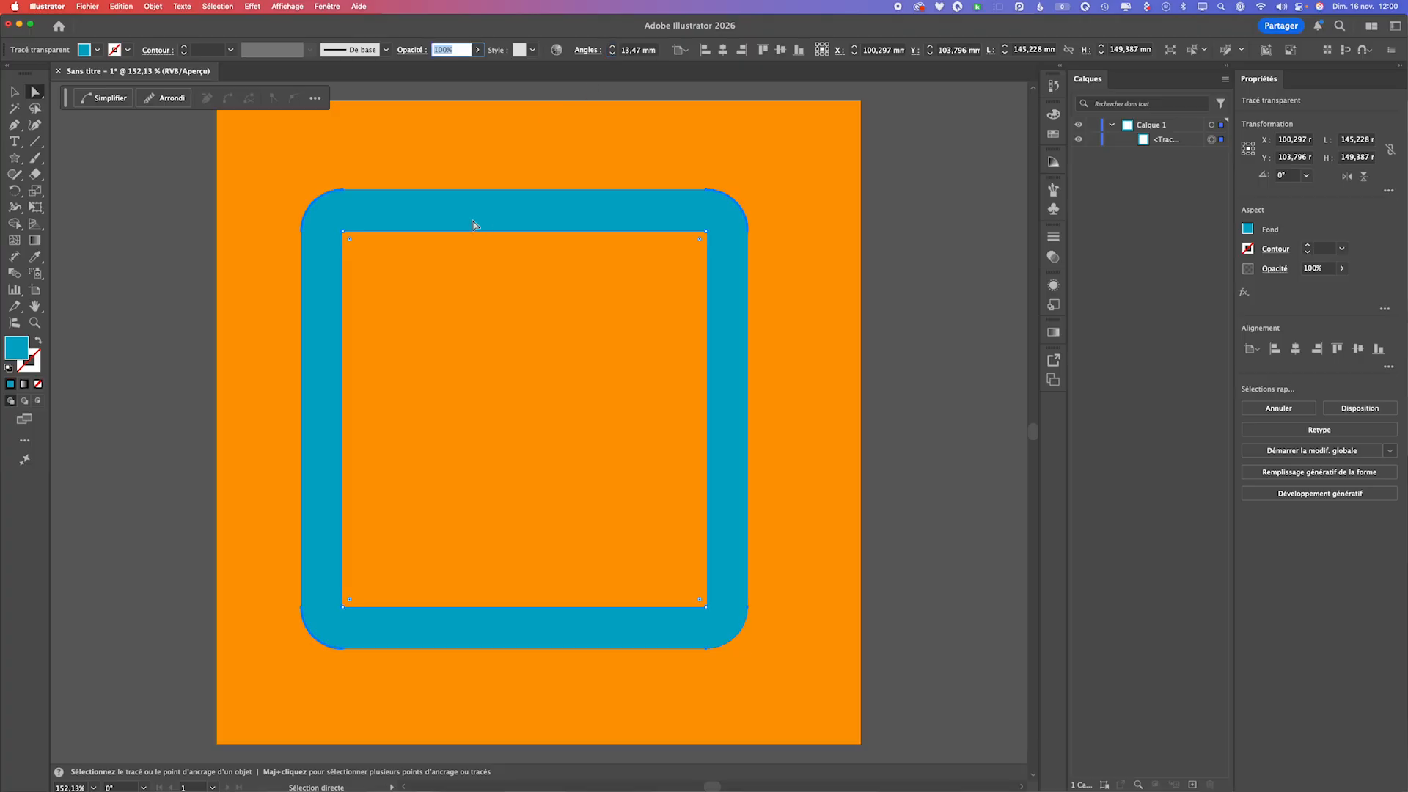
- Round all the frame's outer and inner corners further together, and reduce the rounding until the inner corners are square again
left_click(349, 239)
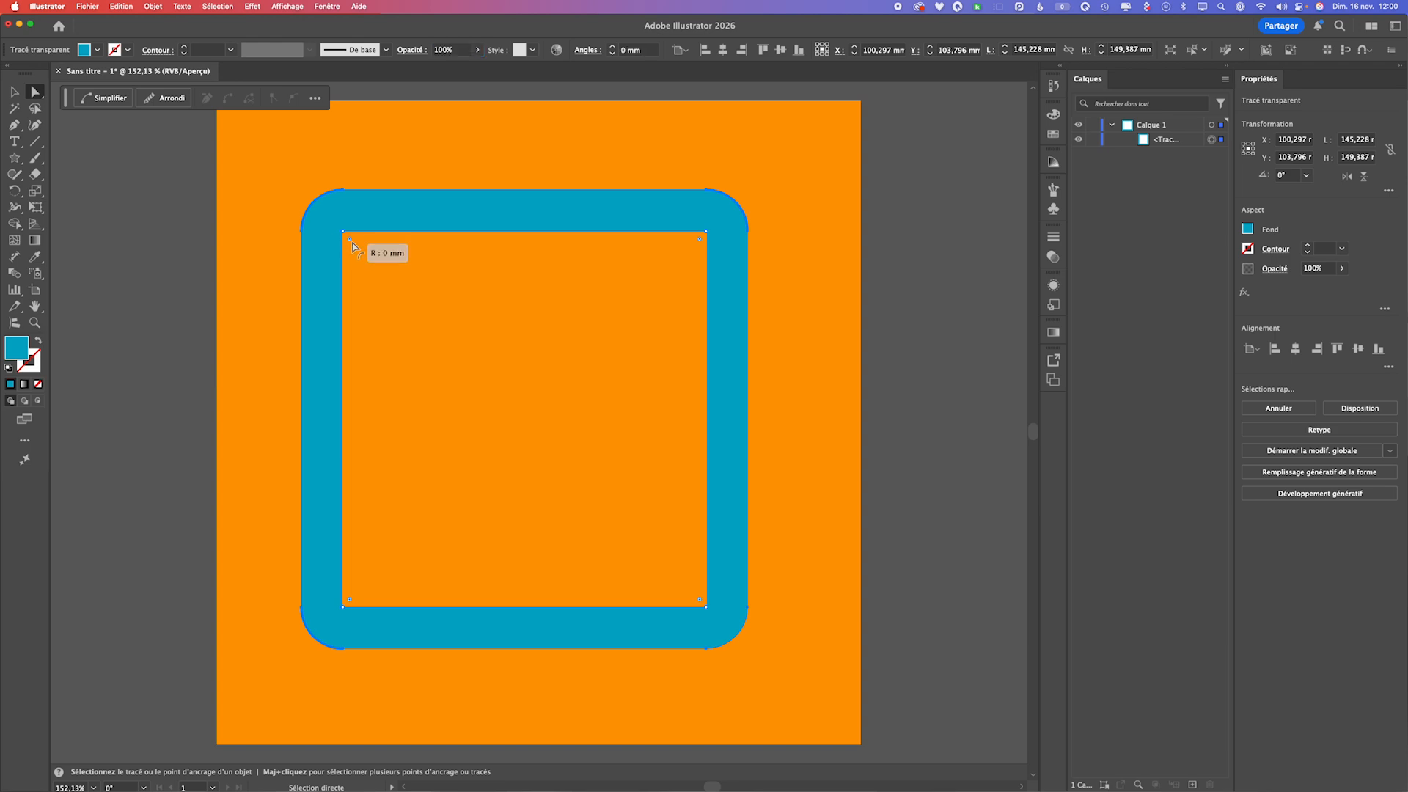
left_click_drag(350, 238, 416, 274)
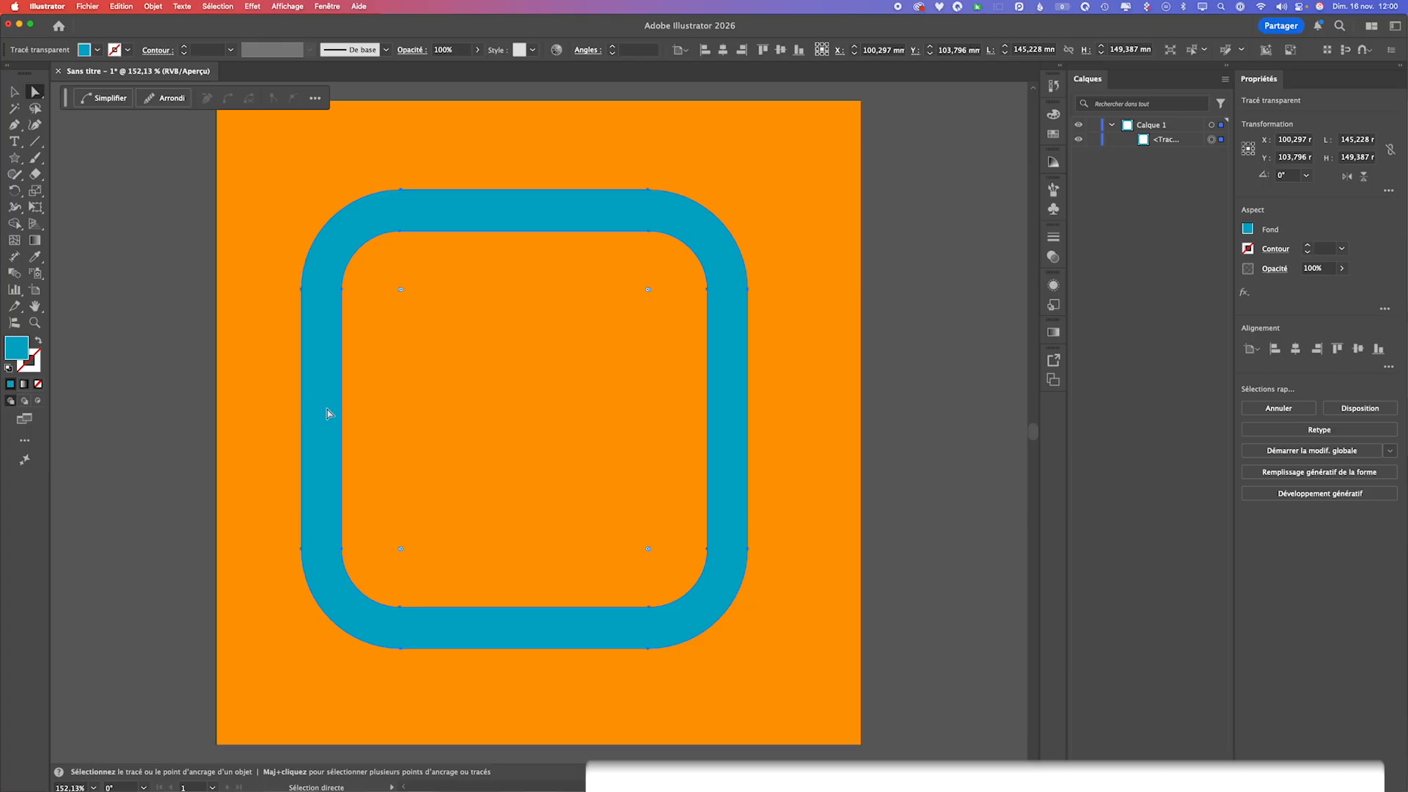
left_click_drag(401, 289, 352, 224)
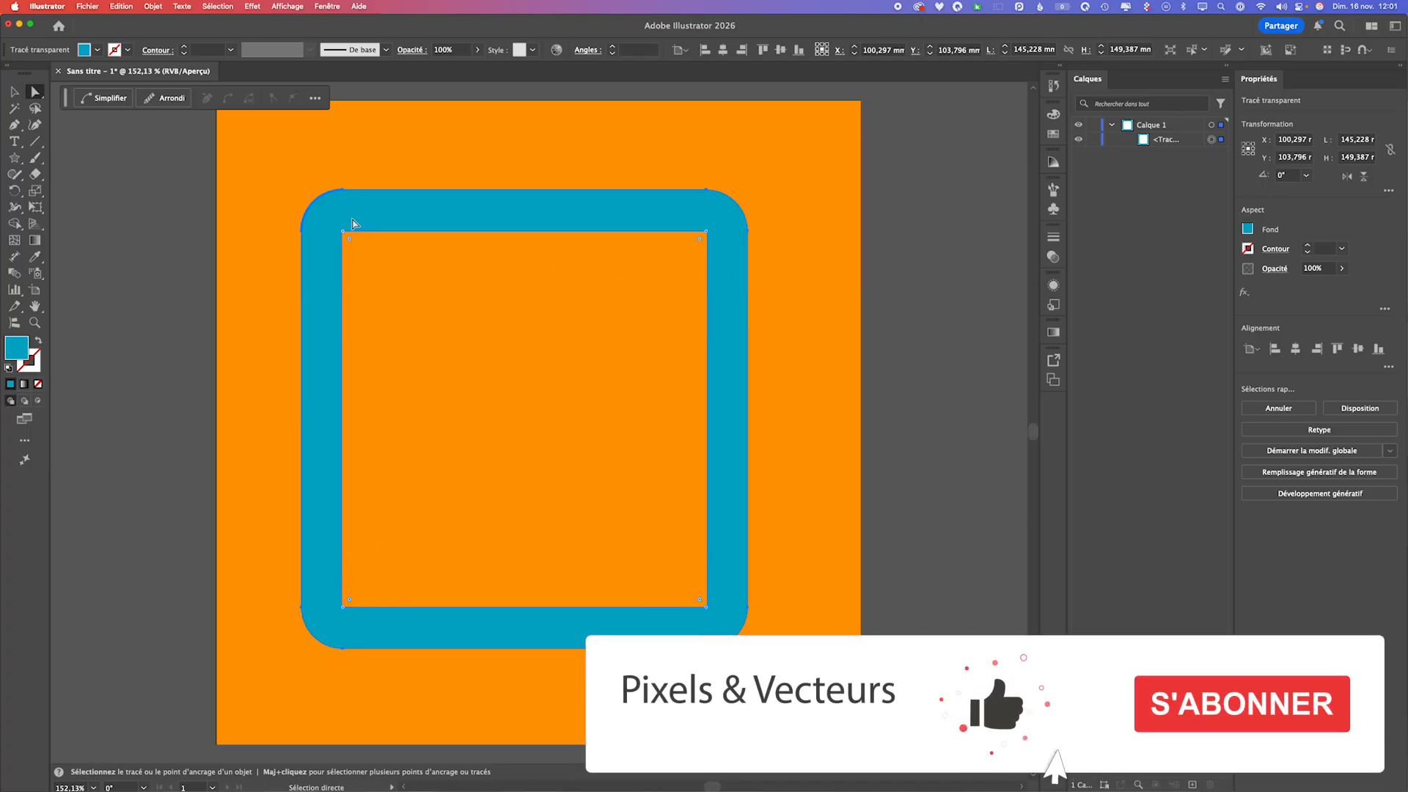